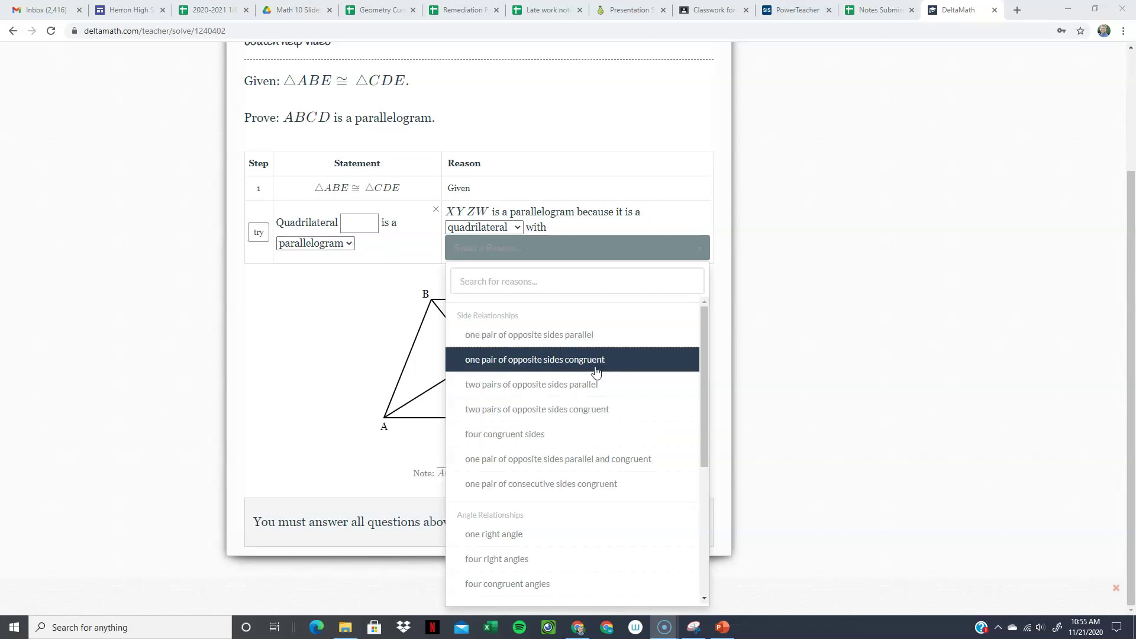
Step: Examine the shape types and the side, angle and diagonal reasons offered for proving a quadrilateral is a parallelogram
{"action": "scroll", "coordinate": [589, 370], "scroll_direction": "down", "scroll_amount": 4}
{"action": "scroll", "coordinate": [588, 379], "scroll_direction": "up", "scroll_amount": 4}
{"action": "left_click", "coordinate": [324, 243]}
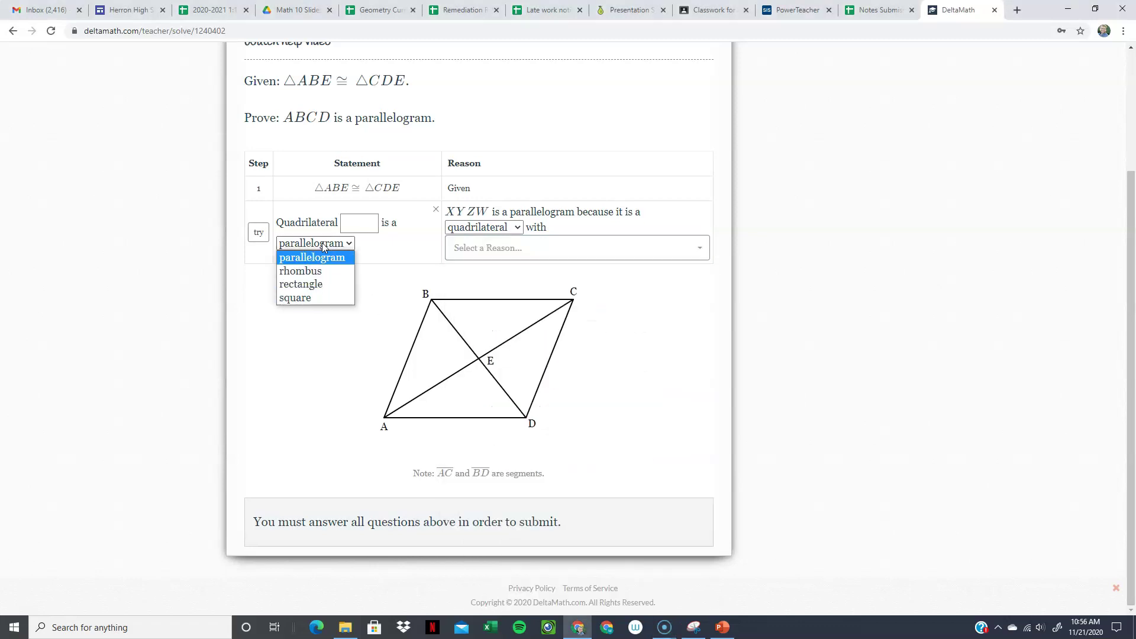
{"action": "left_click", "coordinate": [326, 258]}
{"action": "left_click", "coordinate": [542, 251]}
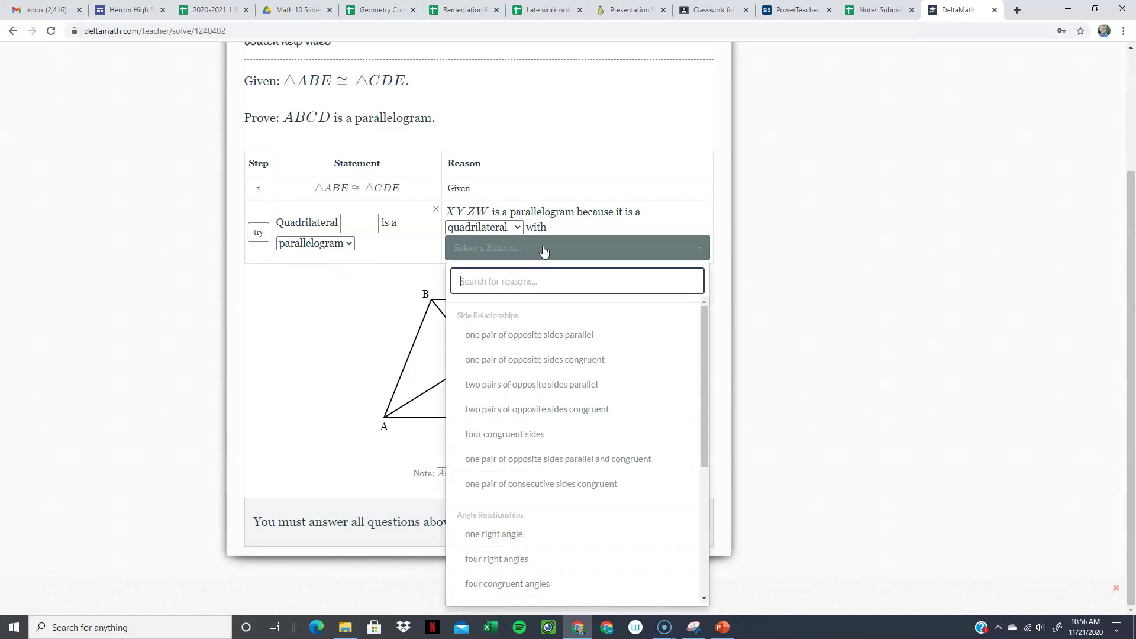
{"action": "scroll", "coordinate": [583, 333], "scroll_direction": "down", "scroll_amount": 4}
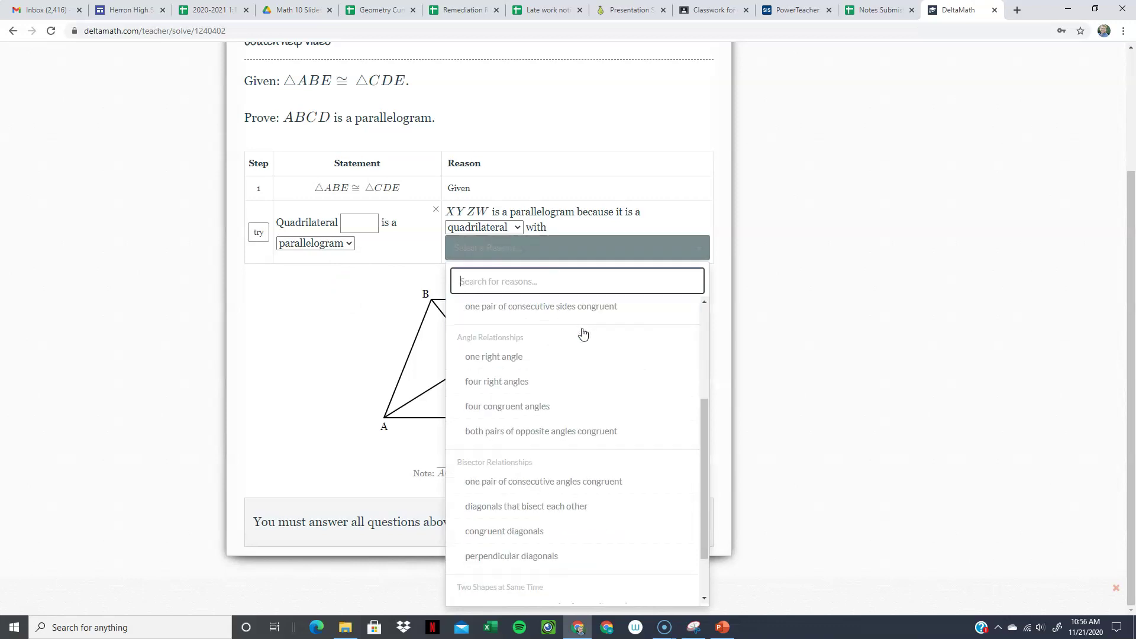
{"action": "scroll", "coordinate": [583, 333], "scroll_direction": "up", "scroll_amount": 4}
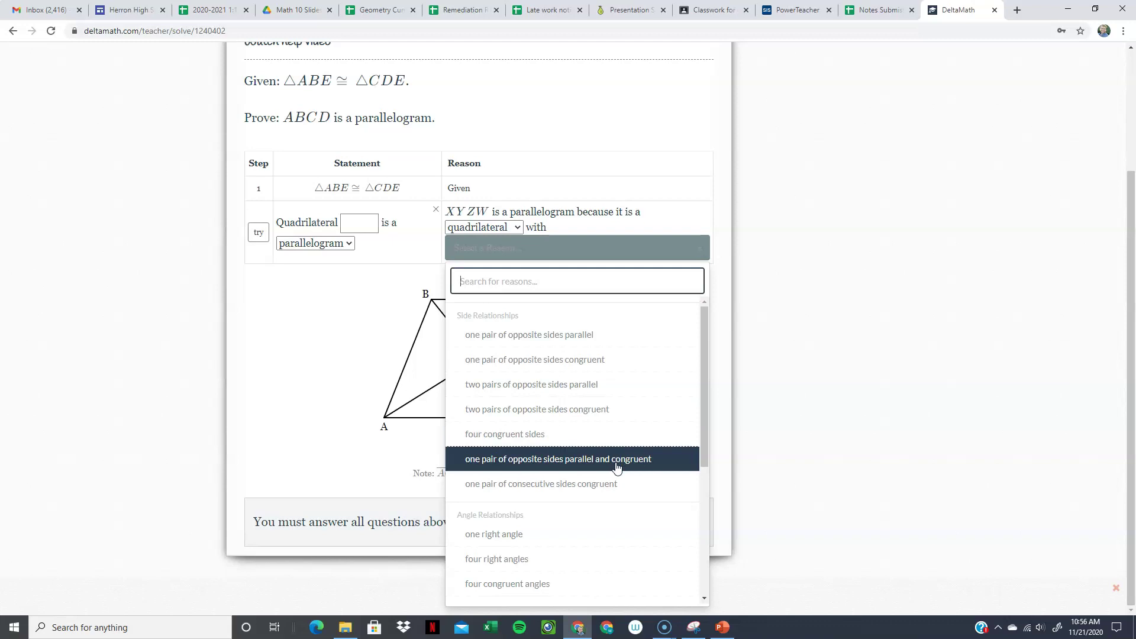
{"action": "scroll", "coordinate": [613, 503], "scroll_direction": "down", "scroll_amount": 2}
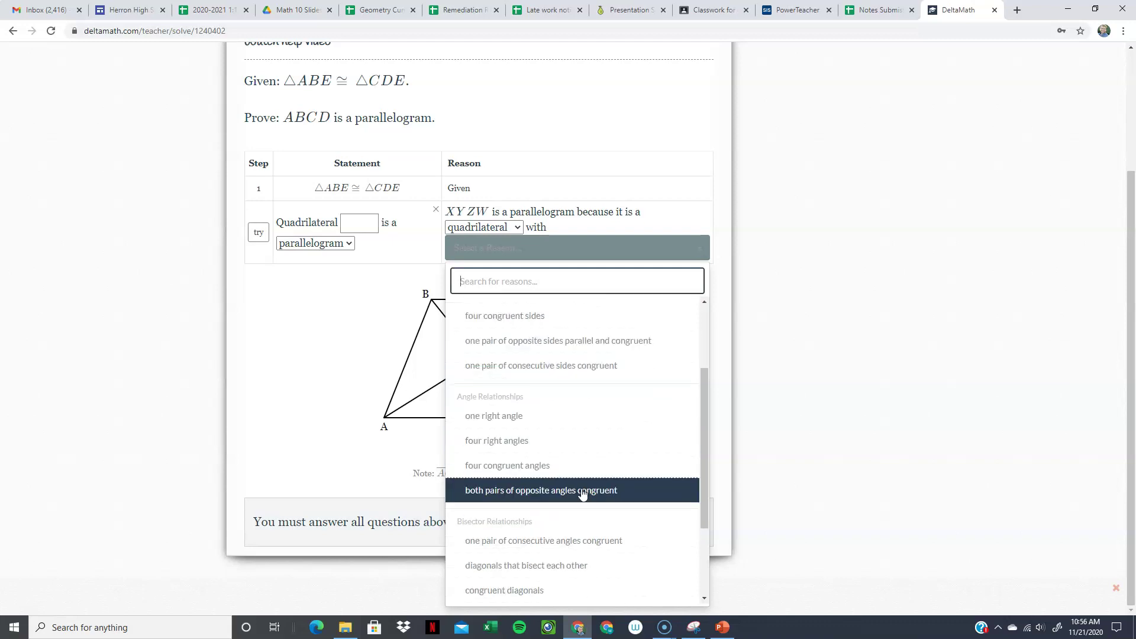
{"action": "scroll", "coordinate": [563, 495], "scroll_direction": "down", "scroll_amount": 2}
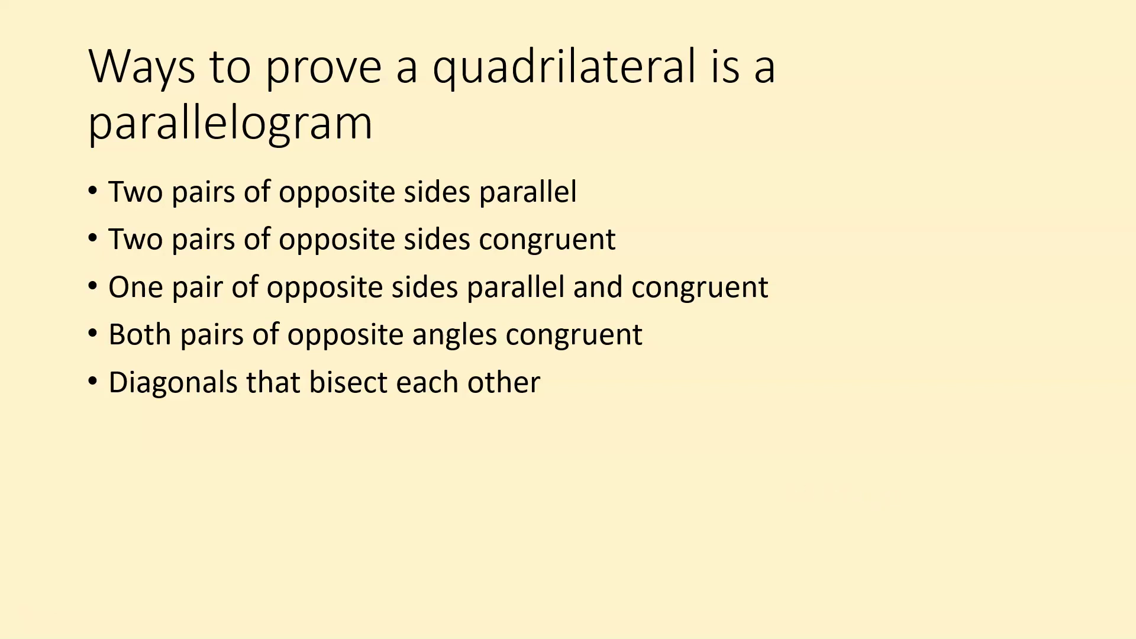
Step: Advance the presentation to the slide on two pairs of opposite sides parallel
{"action": "left_click", "coordinate": [677, 406]}
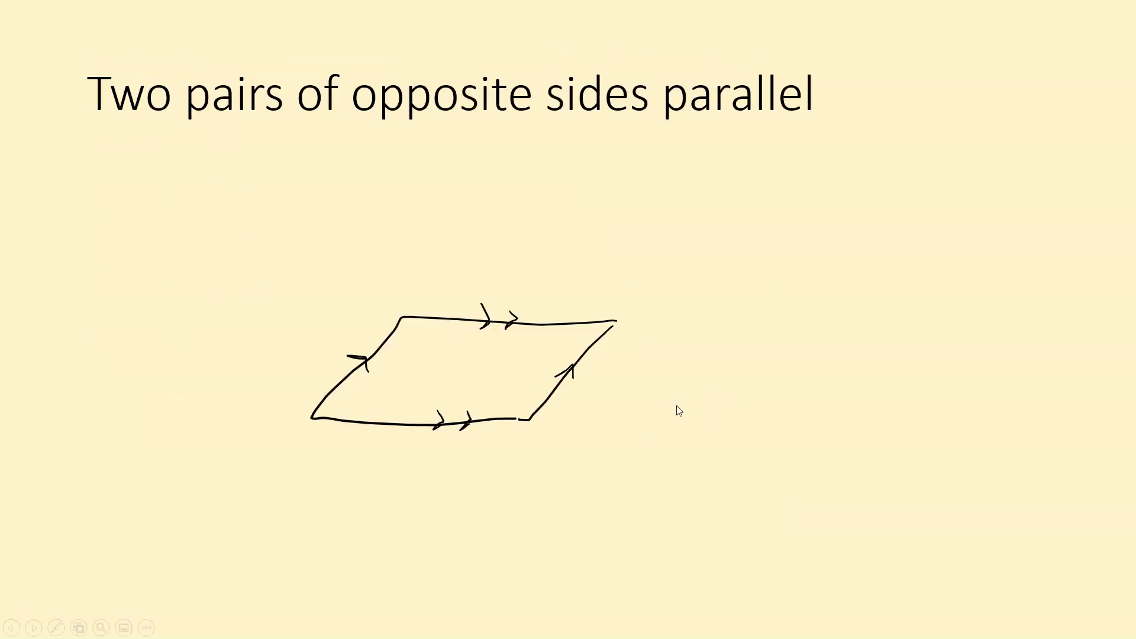
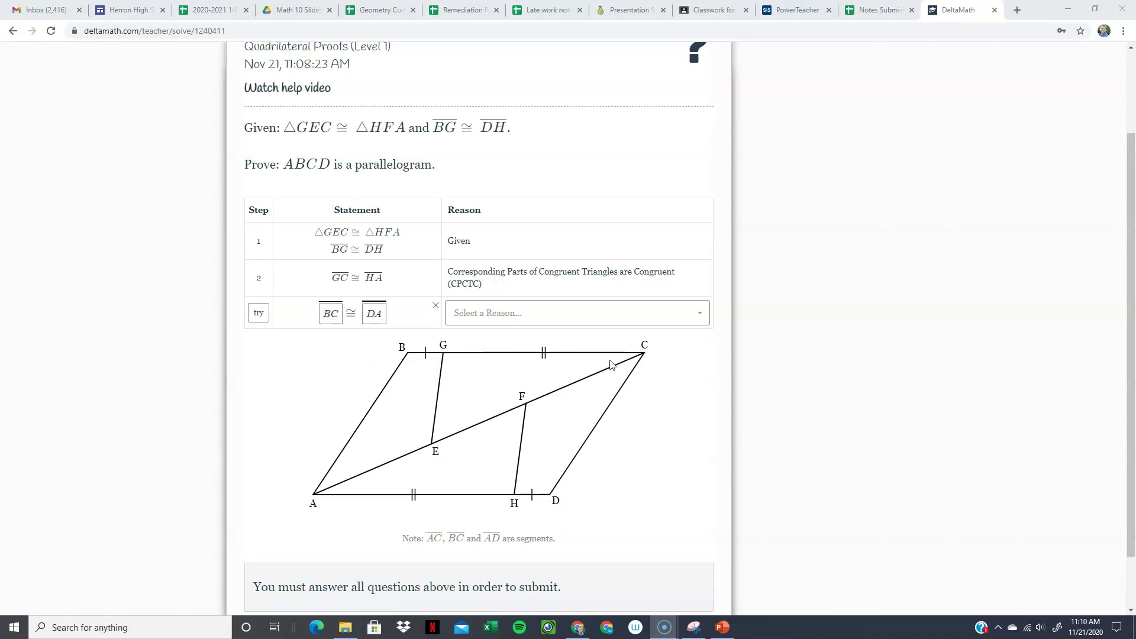
Step: Justify BC ≅ DA with "Congruent segments added to congruent segments form congruent segments" and check the proof row
{"action": "left_click", "coordinate": [548, 321]}
{"action": "scroll", "coordinate": [555, 387], "scroll_direction": "down", "scroll_amount": 5}
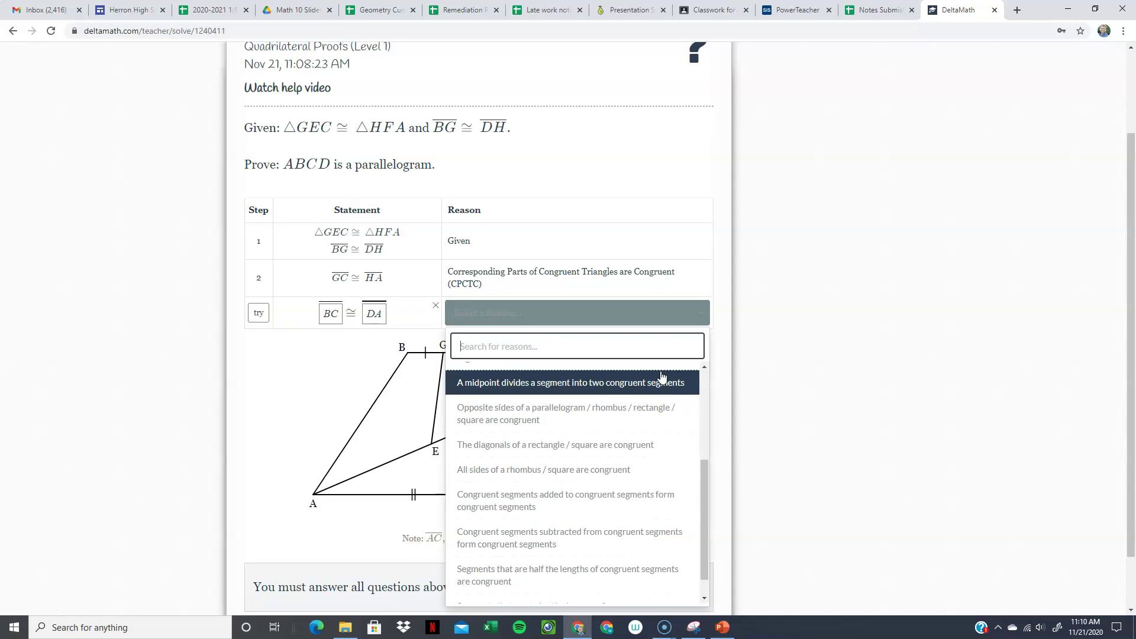
{"action": "left_click", "coordinate": [549, 503]}
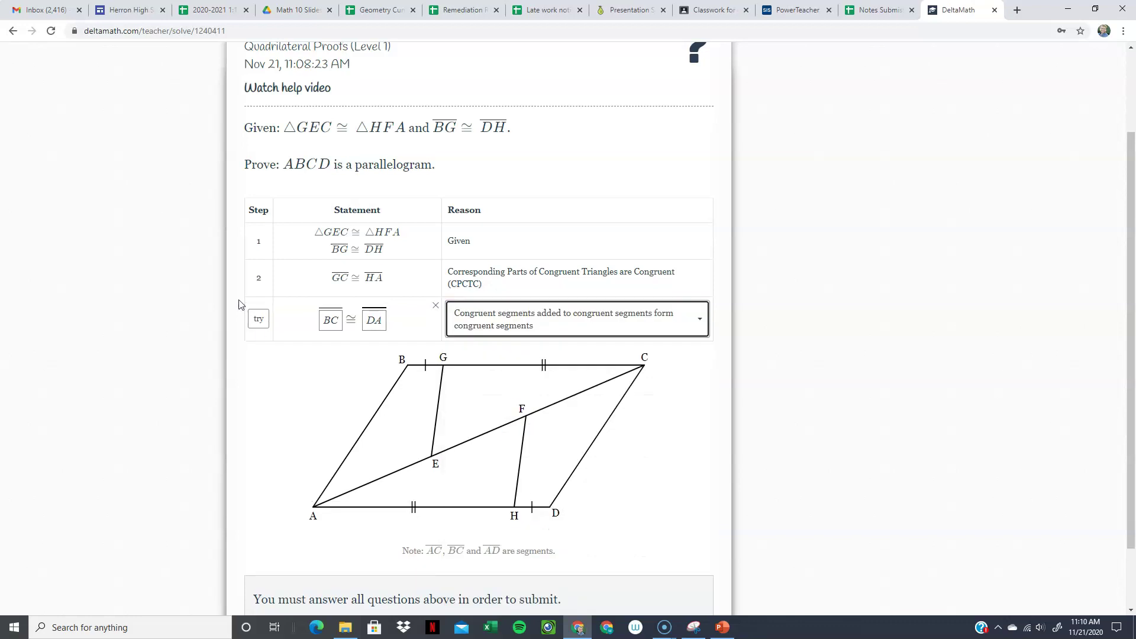
{"action": "left_click", "coordinate": [266, 325]}
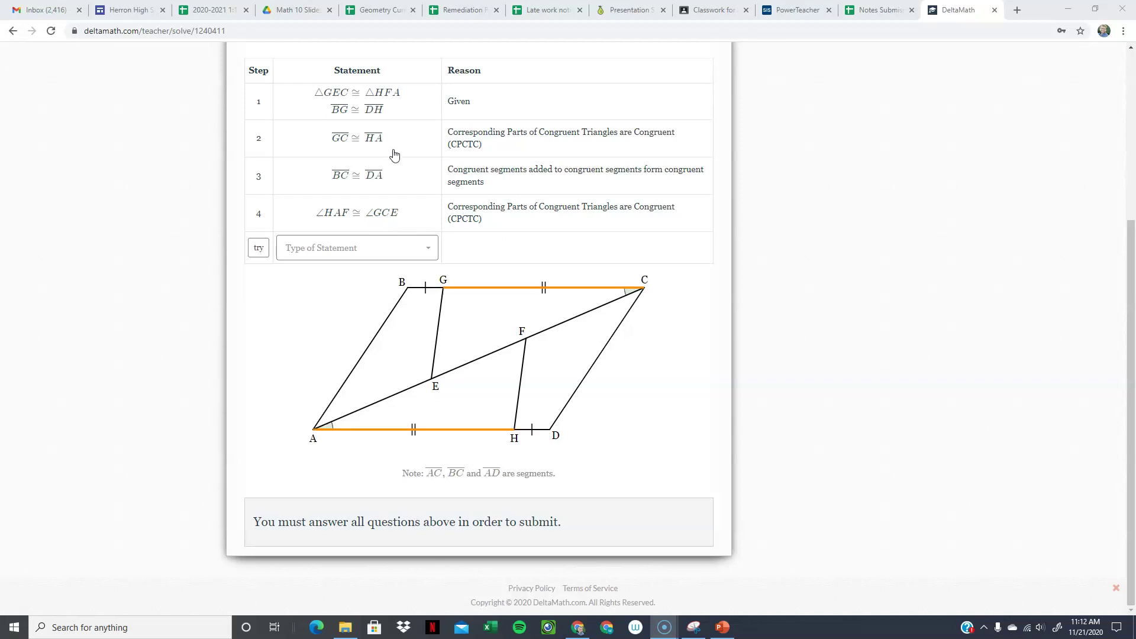
Step: Justify DA ∥ BC with the reason that congruent alternate interior angles make two lines cut by a transversal parallel, and check the row
{"action": "mouse_move", "coordinate": [374, 92]}
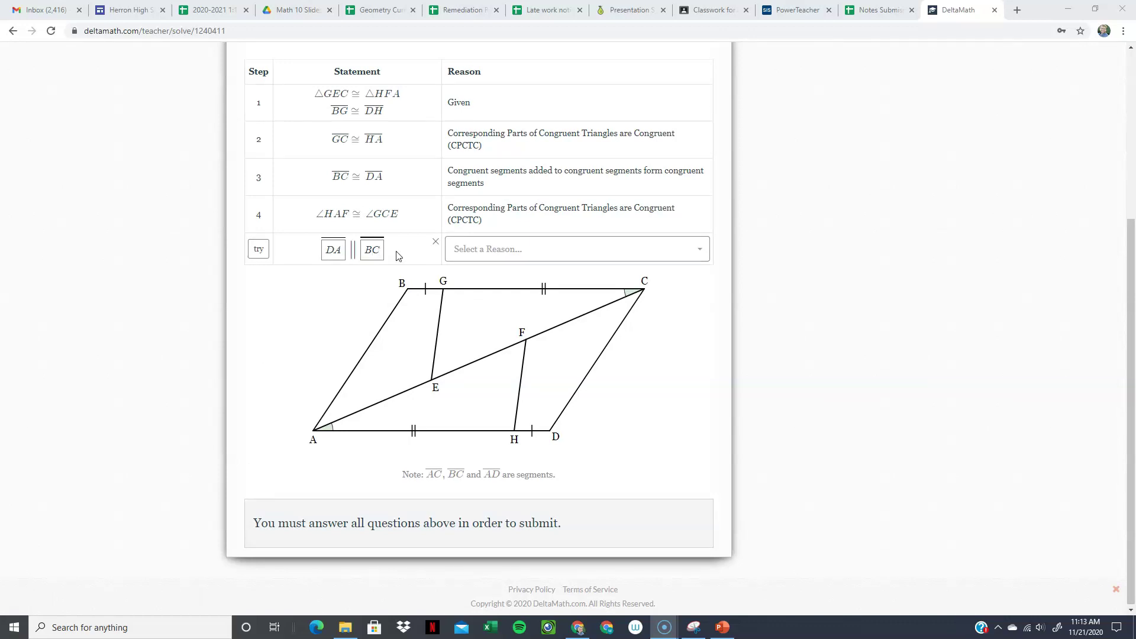
{"action": "left_click", "coordinate": [520, 255]}
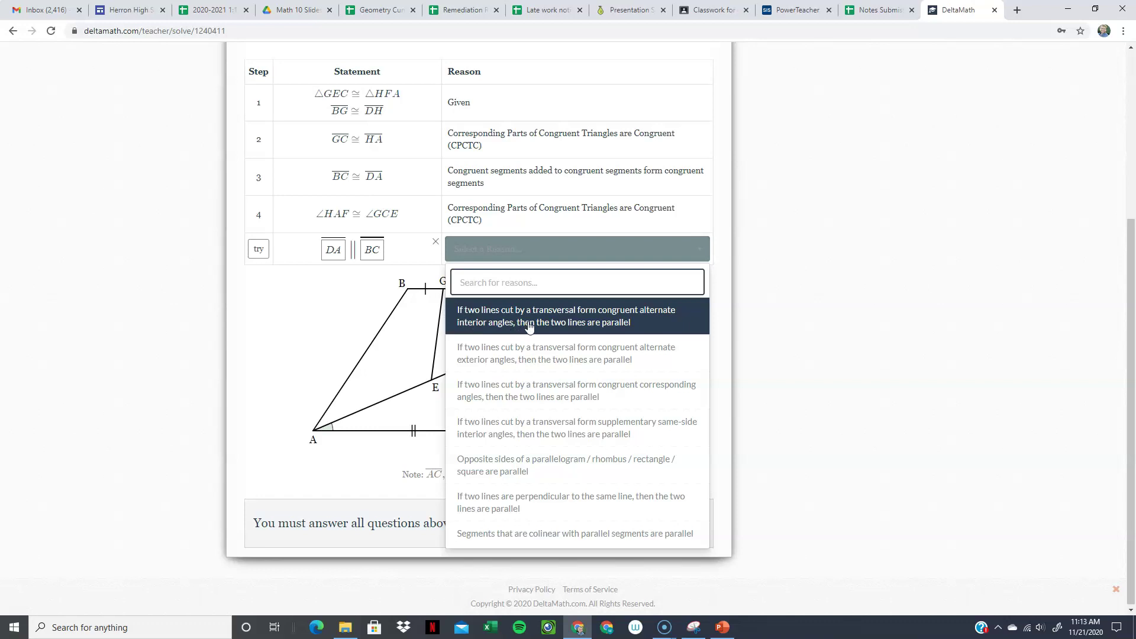
{"action": "left_click", "coordinate": [651, 328]}
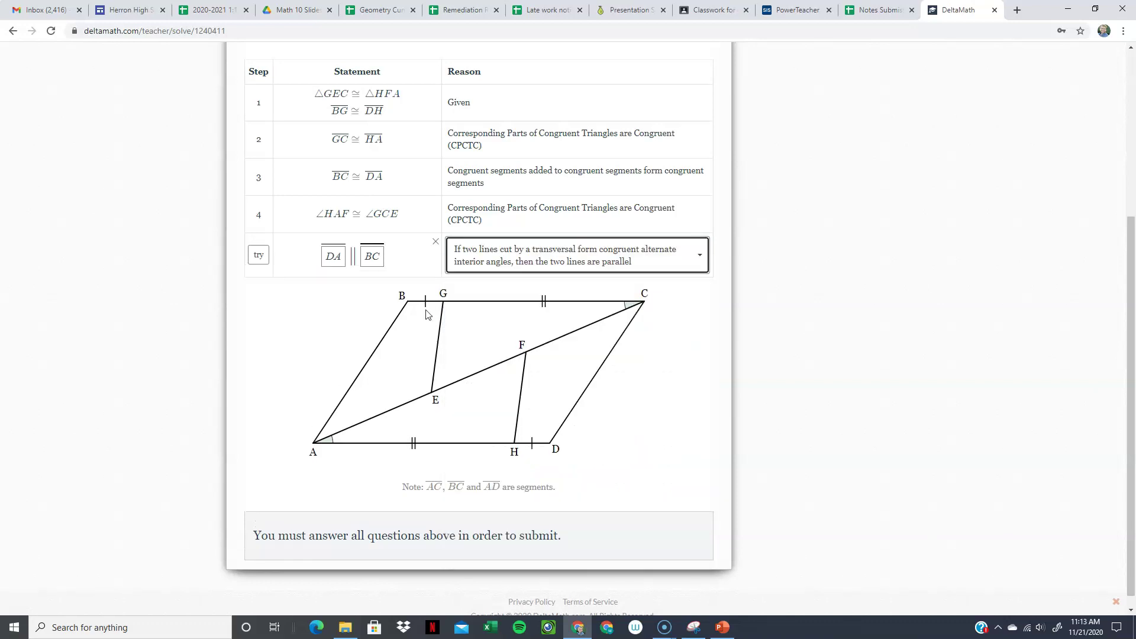
{"action": "left_click", "coordinate": [254, 254]}
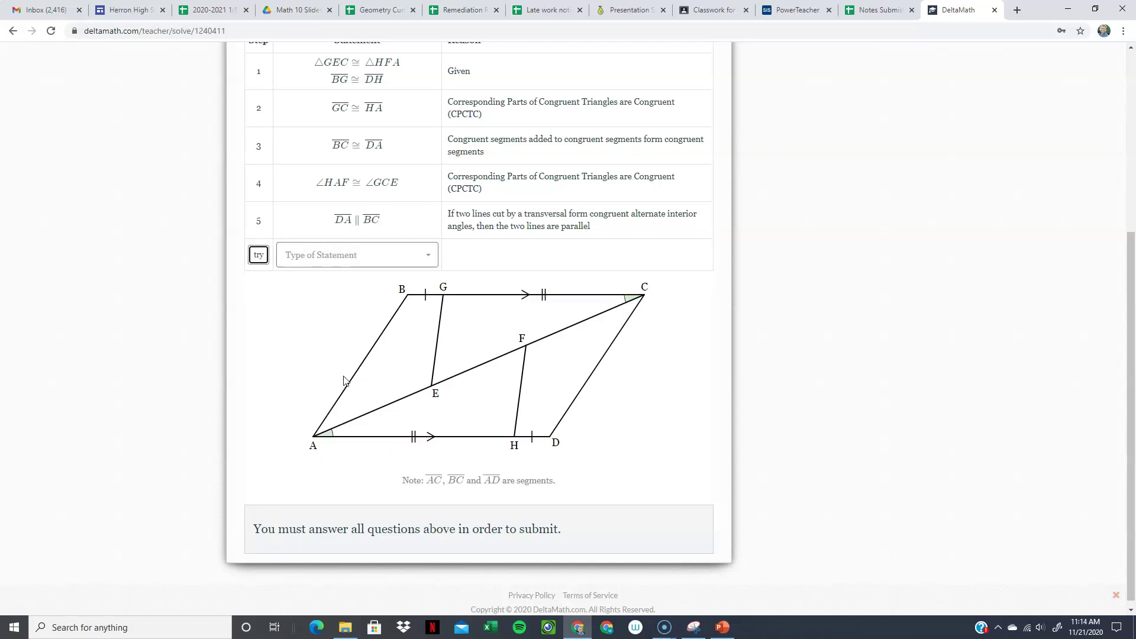
Step: Add a quadrilateral classification statement to the proof saying that quadrilateral ABCD is a parallelogram
{"action": "left_click", "coordinate": [341, 255]}
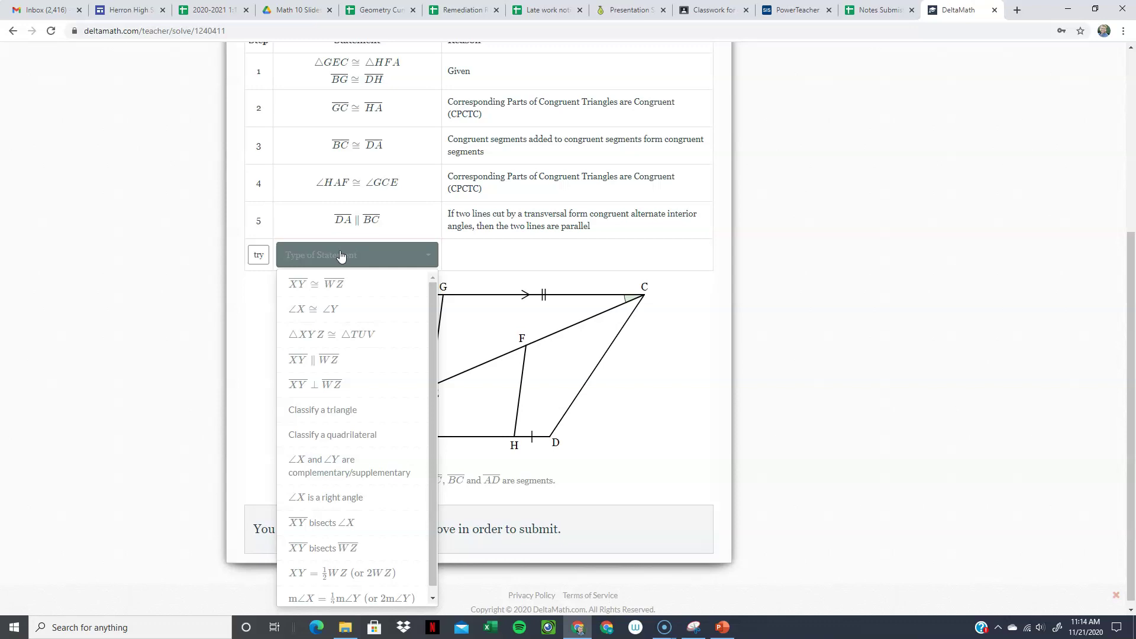
{"action": "left_click", "coordinate": [359, 439]}
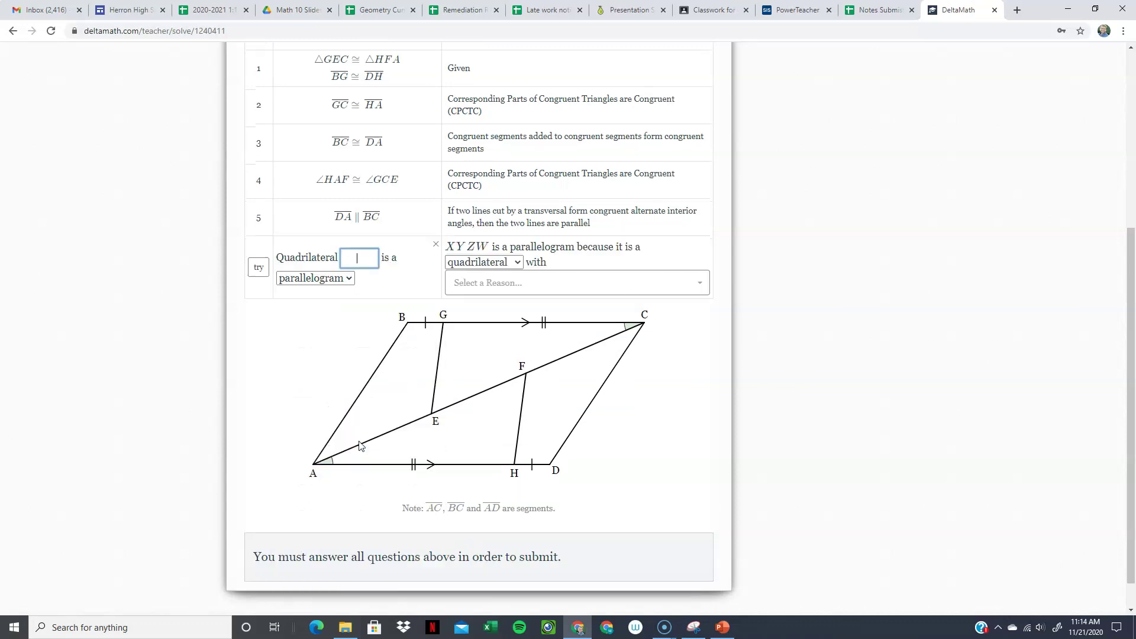
{"action": "scroll", "coordinate": [318, 386], "scroll_direction": "up", "scroll_amount": 3}
{"action": "scroll", "coordinate": [318, 386], "scroll_direction": "down", "scroll_amount": 1}
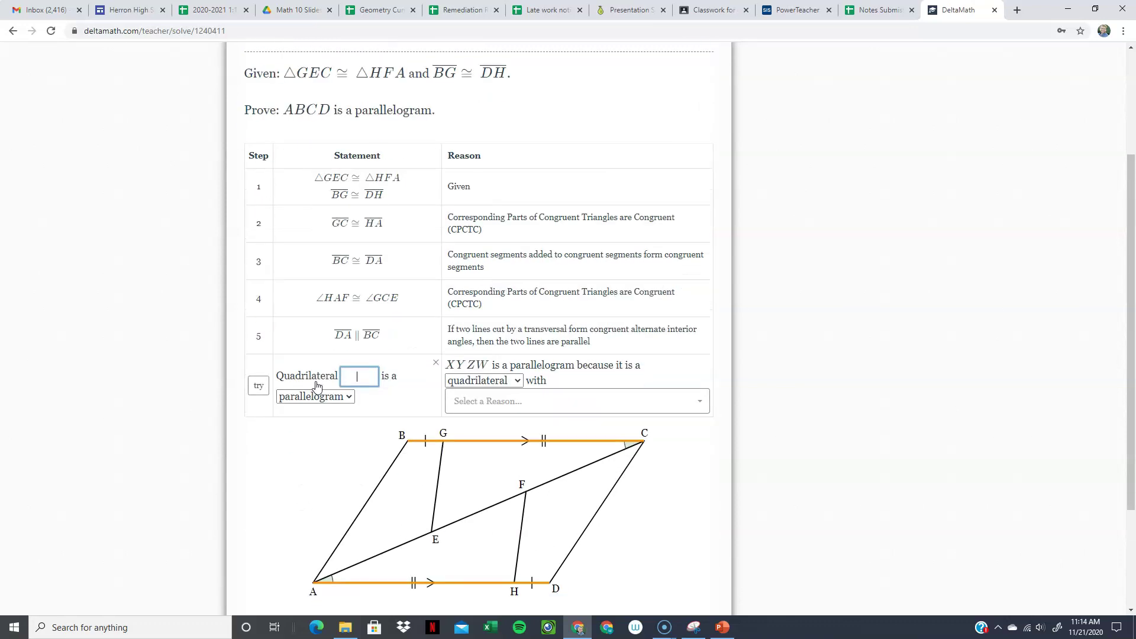
{"action": "left_click", "coordinate": [367, 381]}
{"action": "type", "text": "ABCD"}
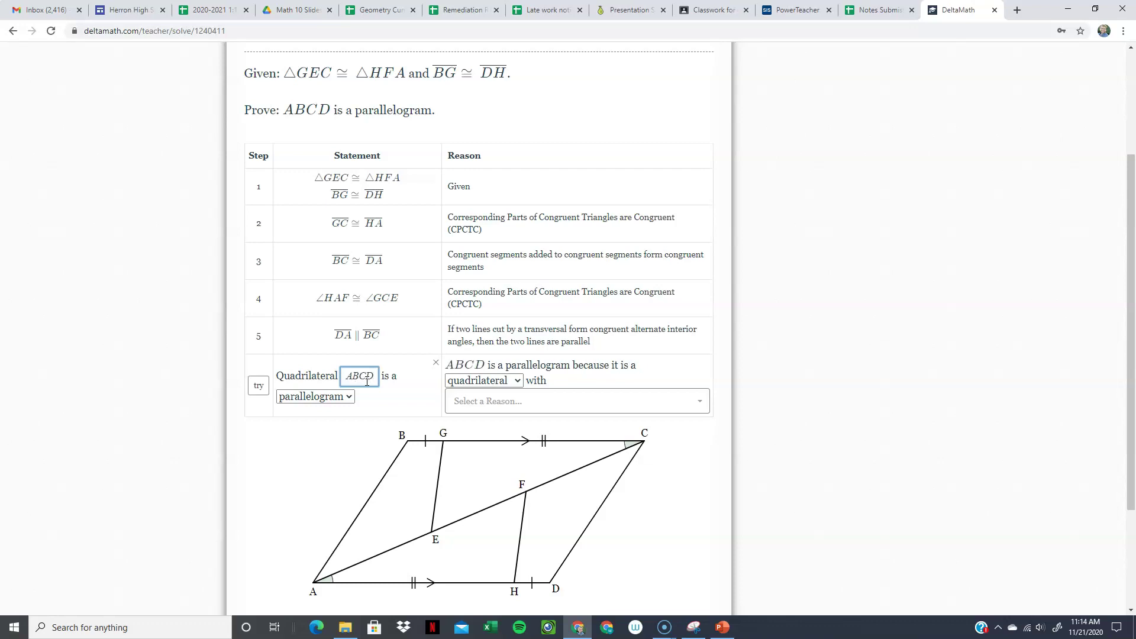
Step: Justify the parallelogram statement with "one pair of opposite sides parallel and congruent" and check the row
{"action": "left_click", "coordinate": [520, 399]}
{"action": "scroll", "coordinate": [842, 362], "scroll_direction": "down", "scroll_amount": 1}
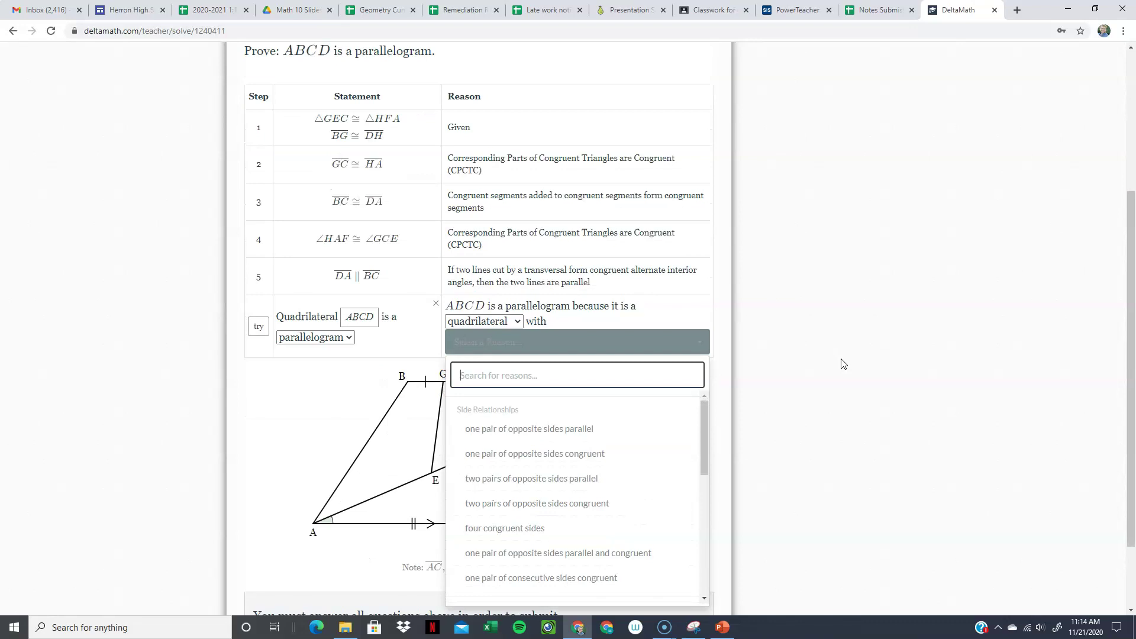
{"action": "scroll", "coordinate": [627, 427], "scroll_direction": "down", "scroll_amount": 1}
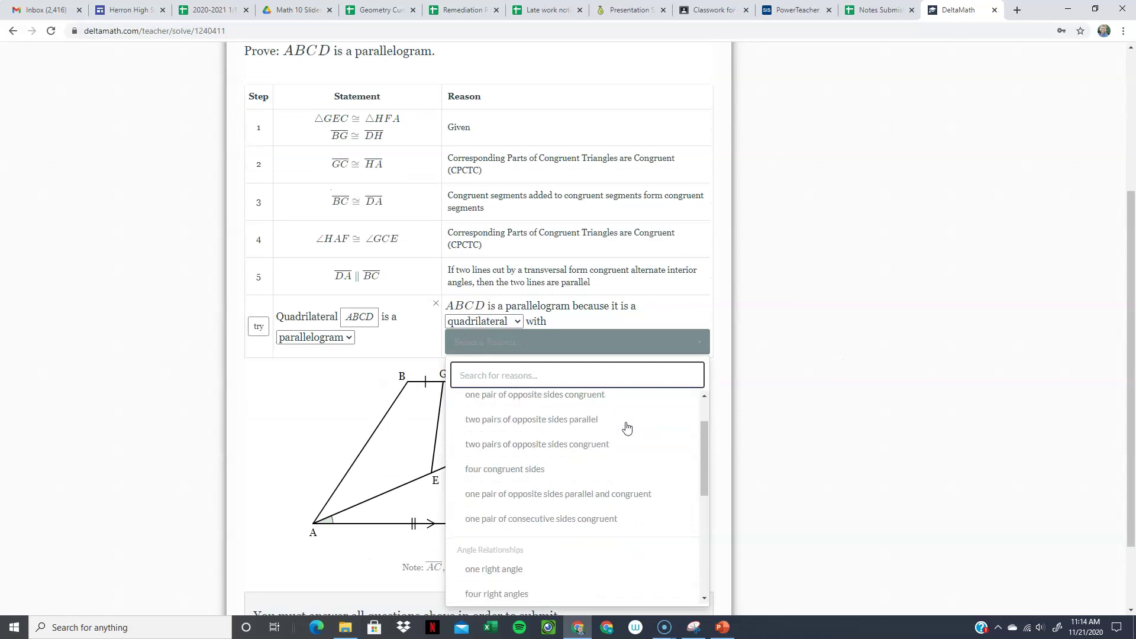
{"action": "scroll", "coordinate": [591, 495], "scroll_direction": "up", "scroll_amount": 1}
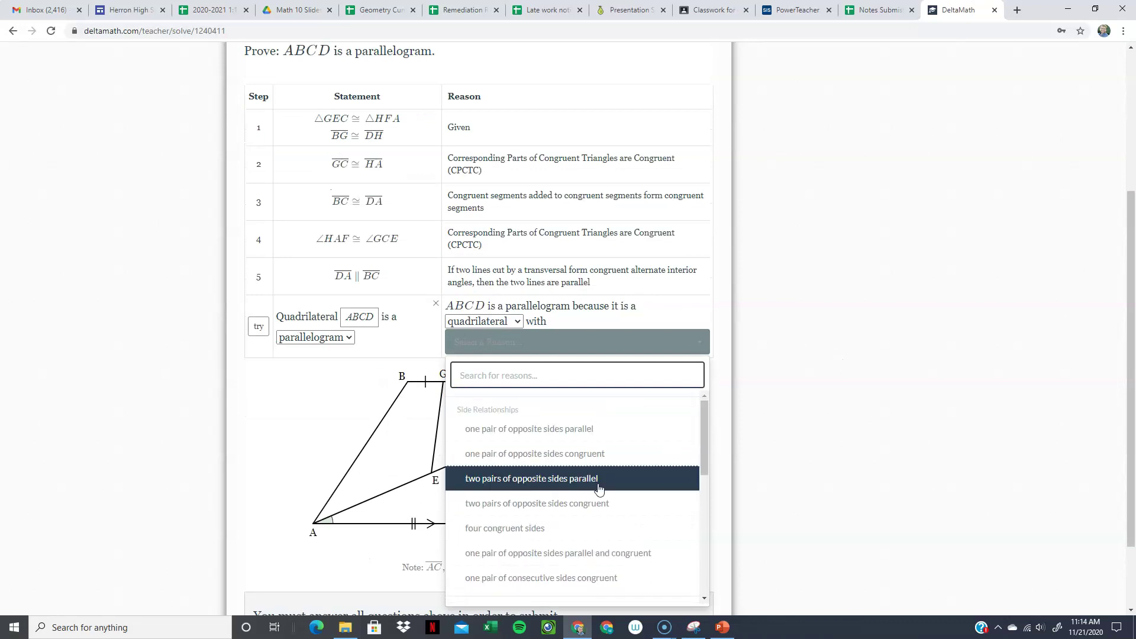
{"action": "left_click", "coordinate": [571, 553]}
{"action": "scroll", "coordinate": [799, 364], "scroll_direction": "down", "scroll_amount": 1}
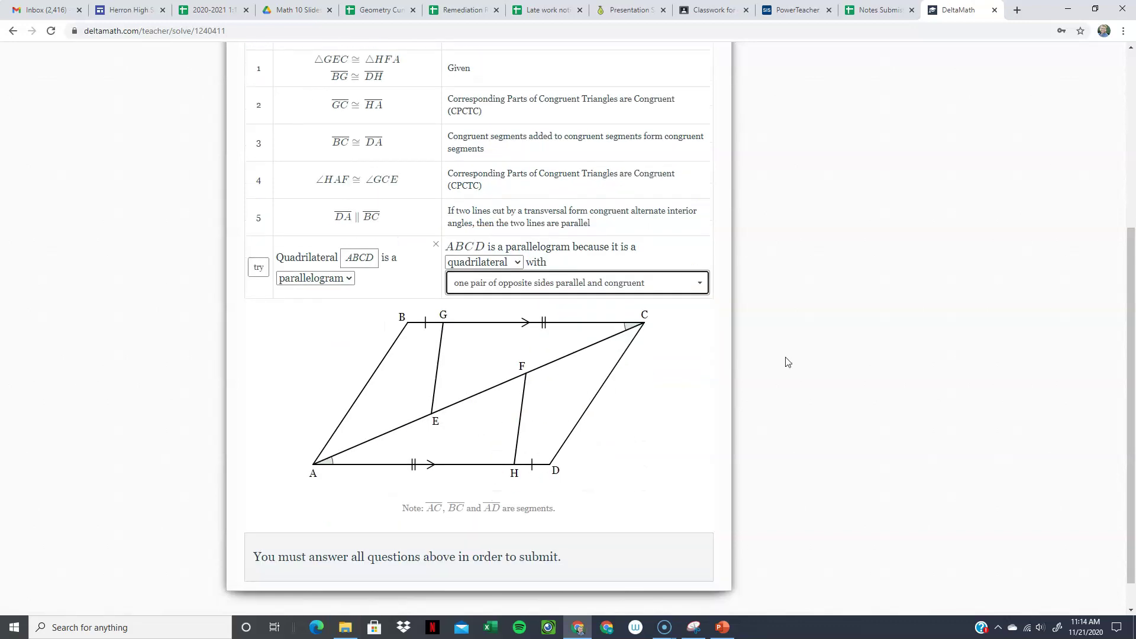
{"action": "left_click", "coordinate": [259, 268]}
Step: Submit the completed six-step proof, confirm the submission, and view the solution beside the submitted proof
{"action": "scroll", "coordinate": [336, 338], "scroll_direction": "up", "scroll_amount": 3}
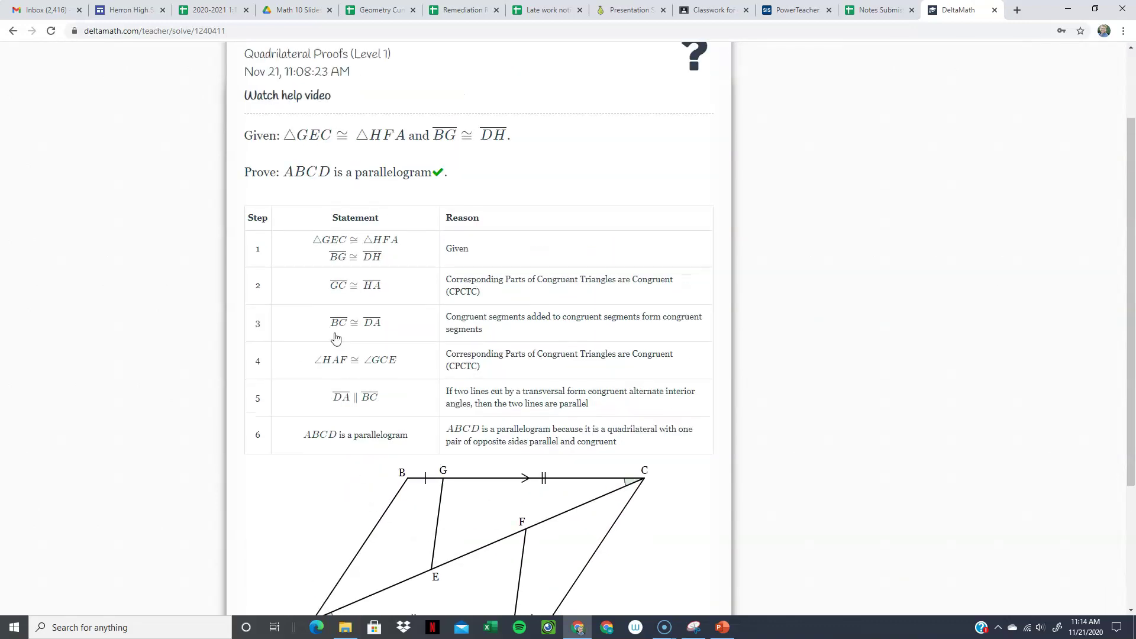
{"action": "scroll", "coordinate": [379, 414], "scroll_direction": "down", "scroll_amount": 3}
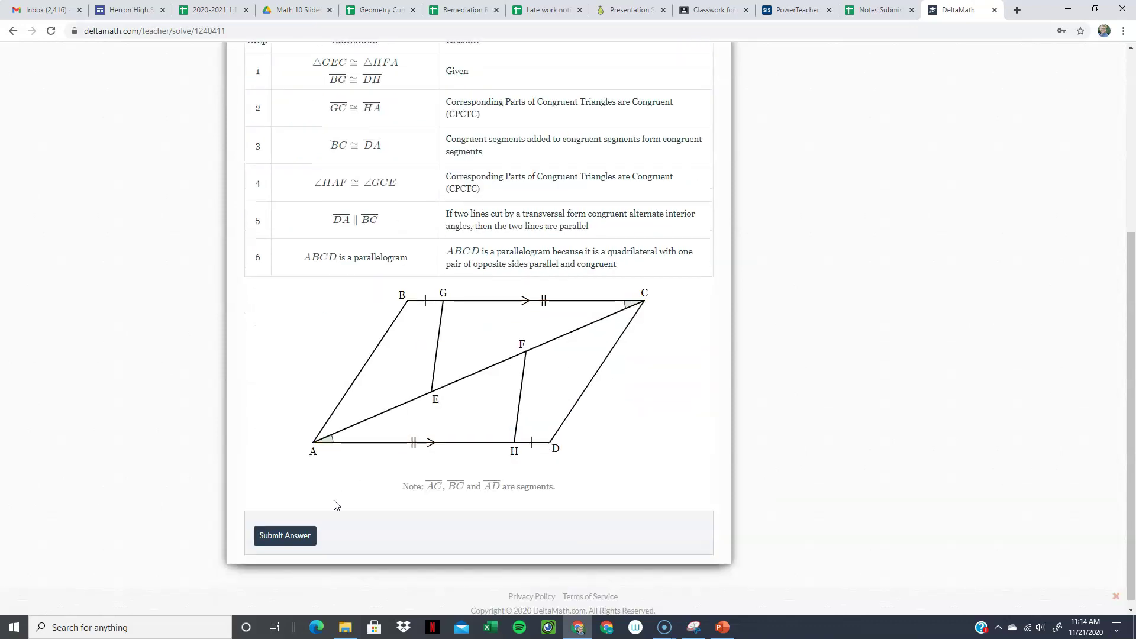
{"action": "left_click", "coordinate": [290, 535]}
{"action": "left_click", "coordinate": [680, 175]}
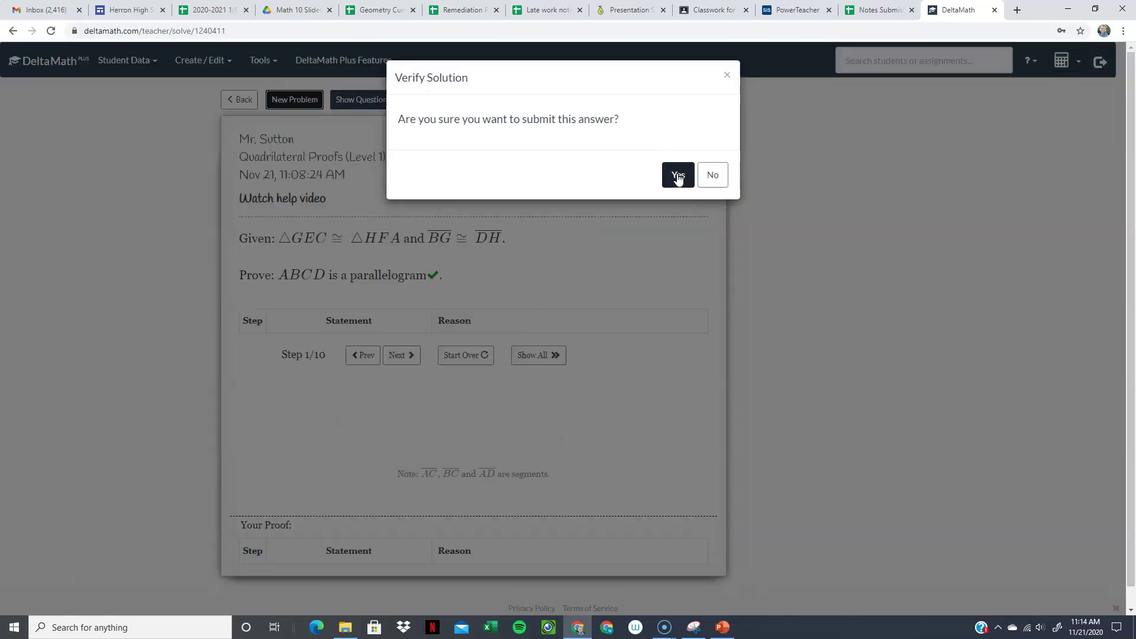
{"action": "scroll", "coordinate": [353, 273], "scroll_direction": "down", "scroll_amount": 4}
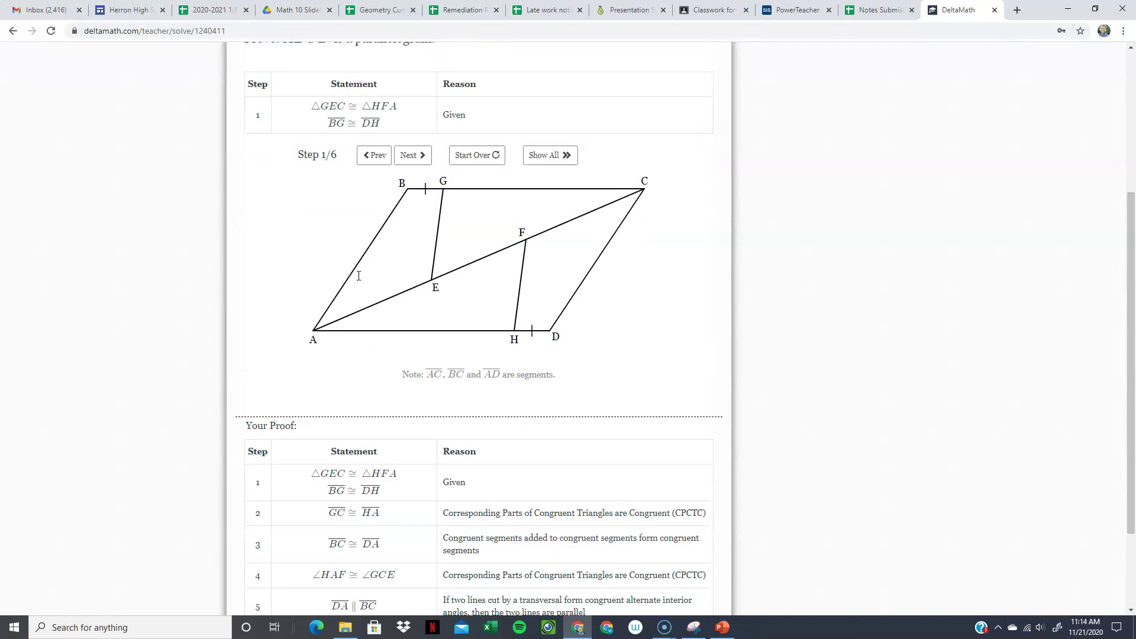
{"action": "scroll", "coordinate": [354, 274], "scroll_direction": "up", "scroll_amount": 2}
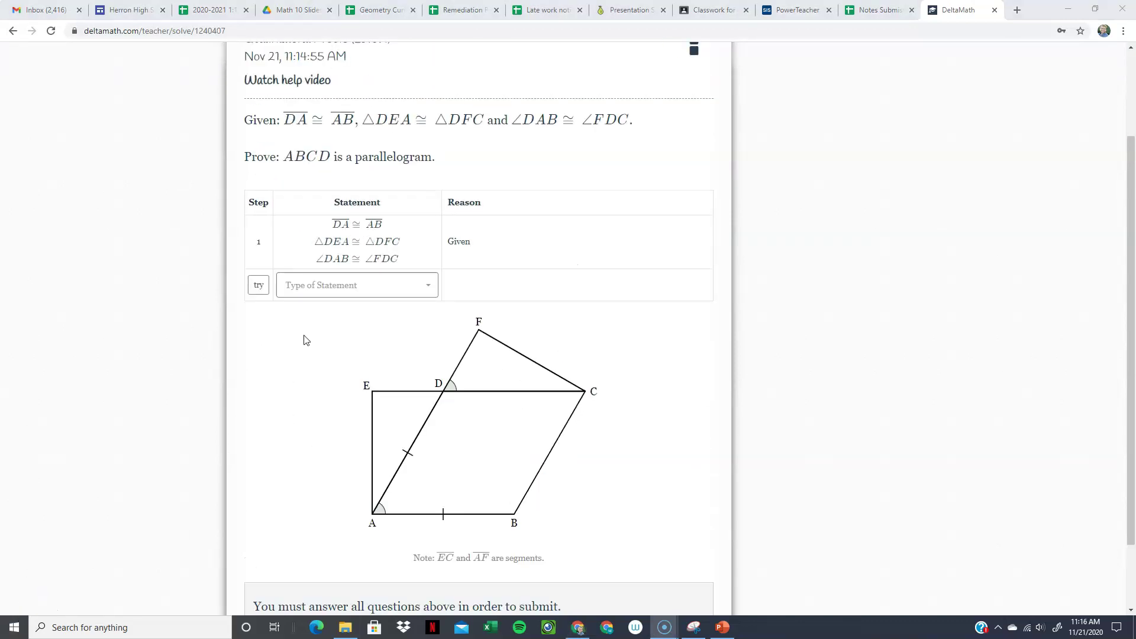
Step: Add the congruent segments statement DC ≅ AB to the new proof with the reason Transitive Property, and check the row
{"action": "mouse_move", "coordinate": [362, 226]}
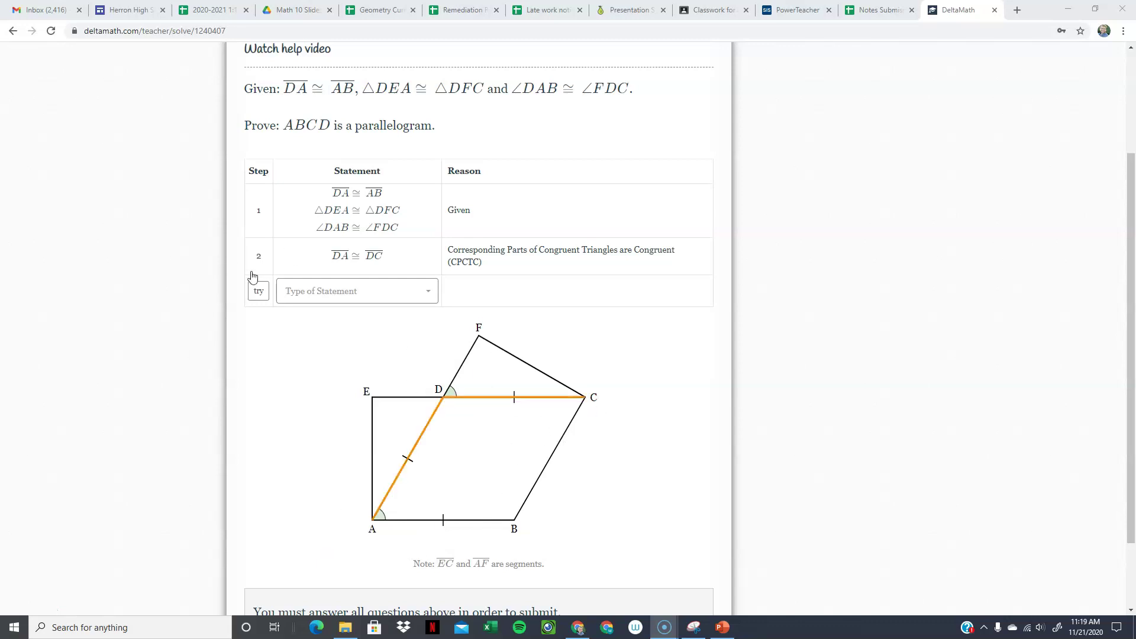
{"action": "left_click", "coordinate": [347, 299]}
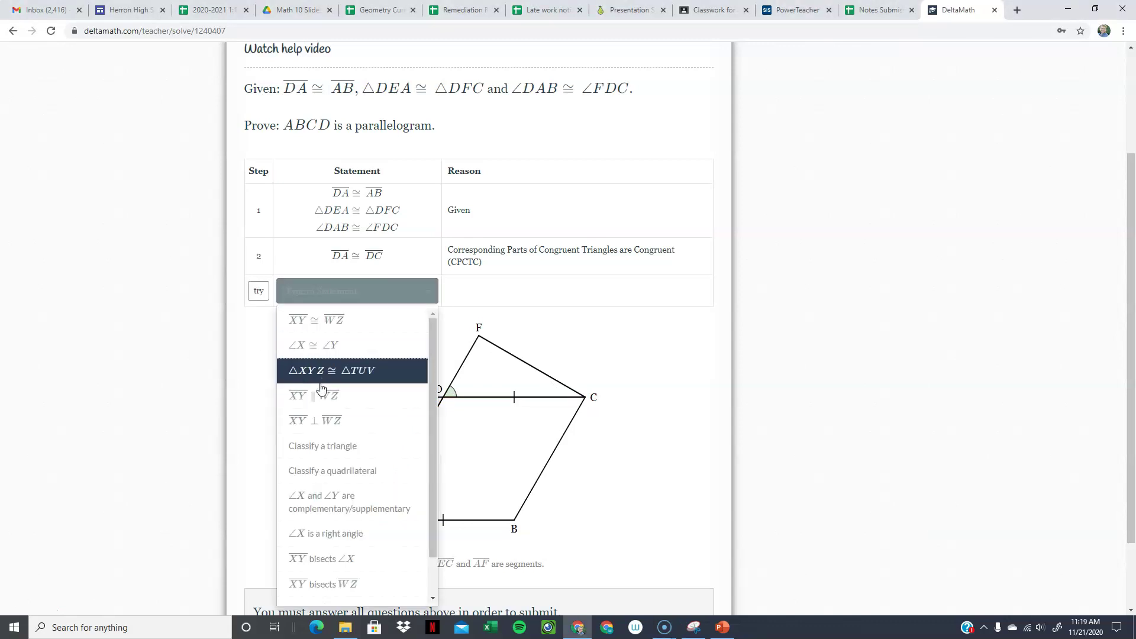
{"action": "left_click", "coordinate": [343, 322]}
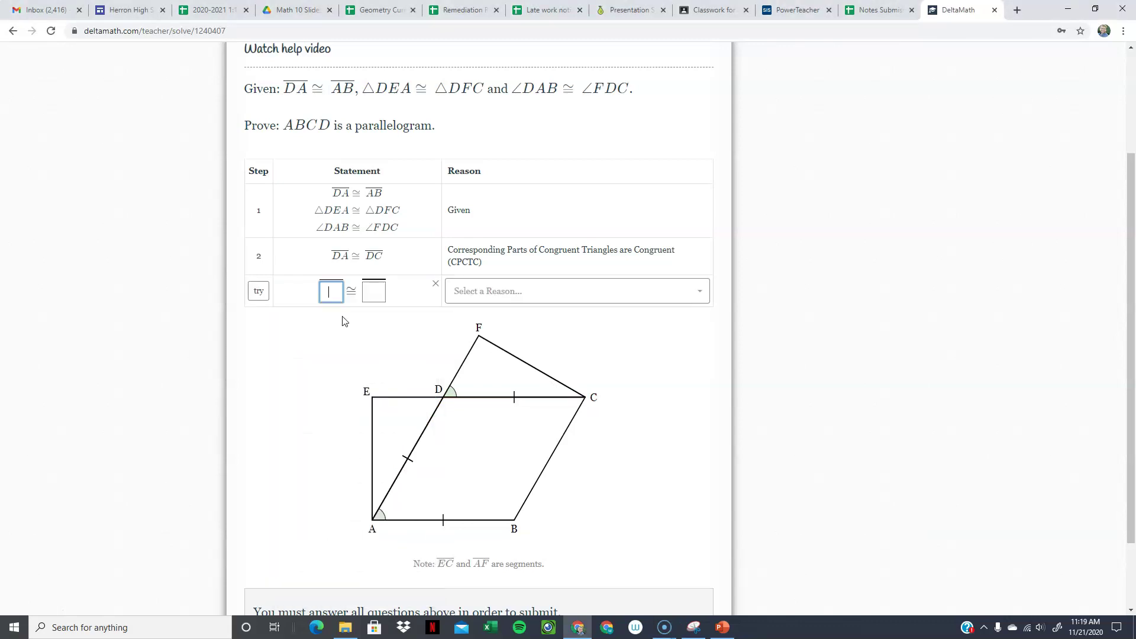
{"action": "type", "text": "DC"}
{"action": "left_click", "coordinate": [374, 292]}
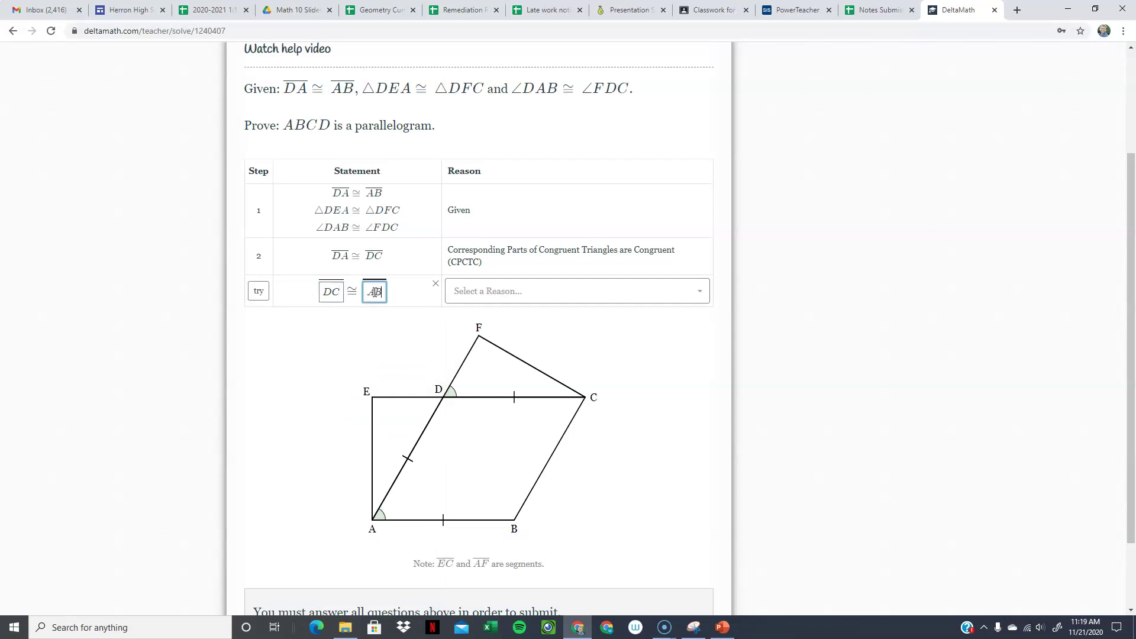
{"action": "left_click", "coordinate": [534, 290]}
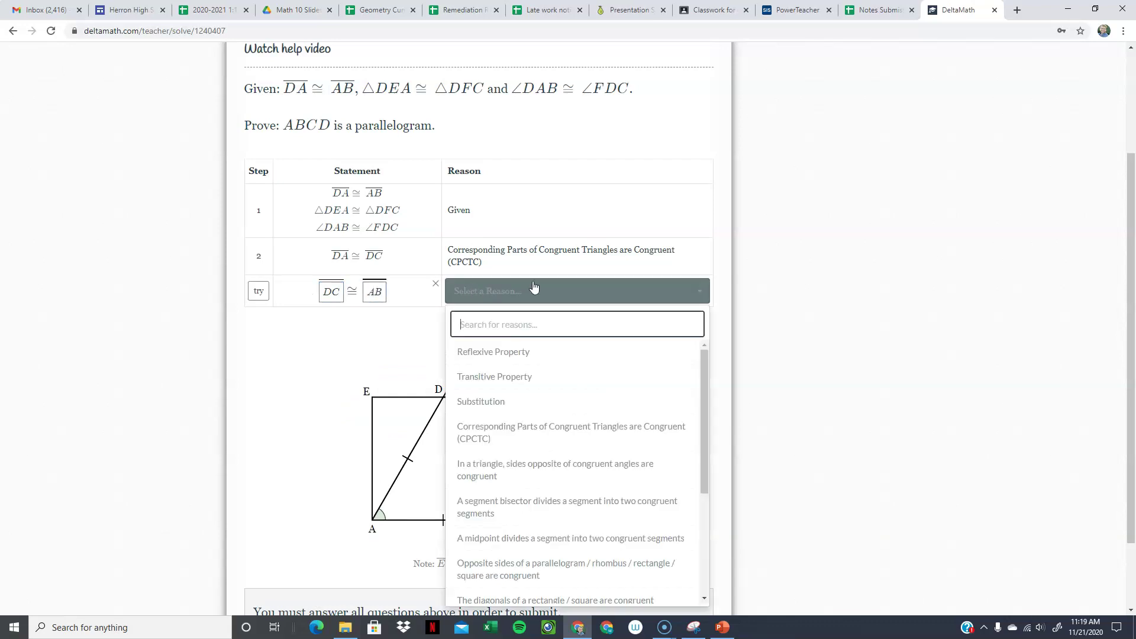
{"action": "left_click", "coordinate": [495, 378]}
{"action": "left_click", "coordinate": [260, 293]}
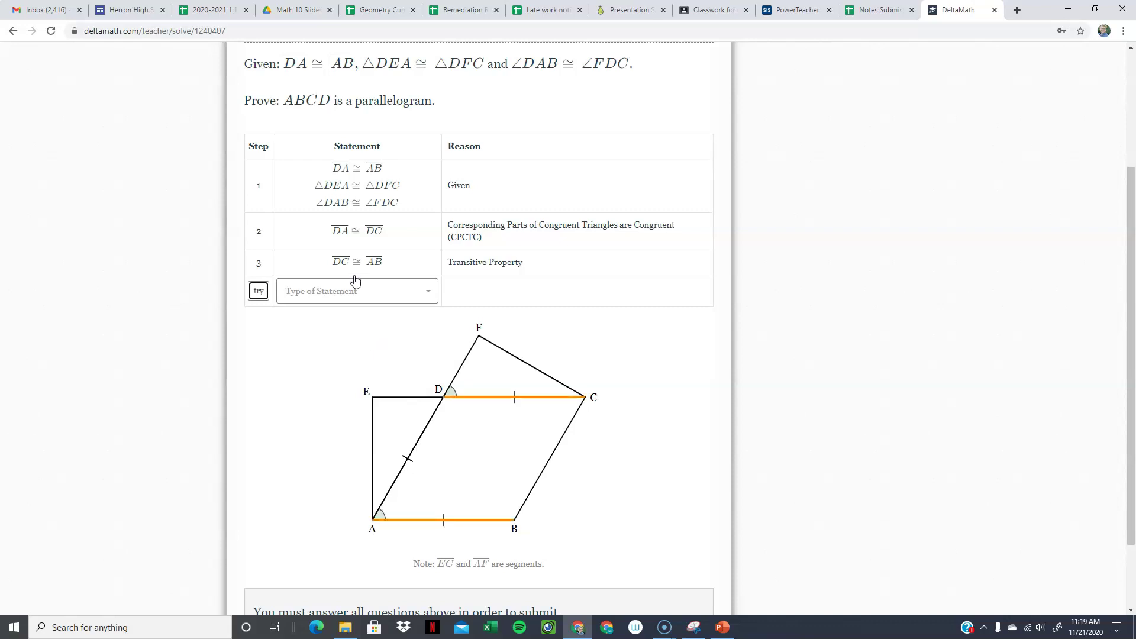
{"action": "mouse_move", "coordinate": [360, 207]}
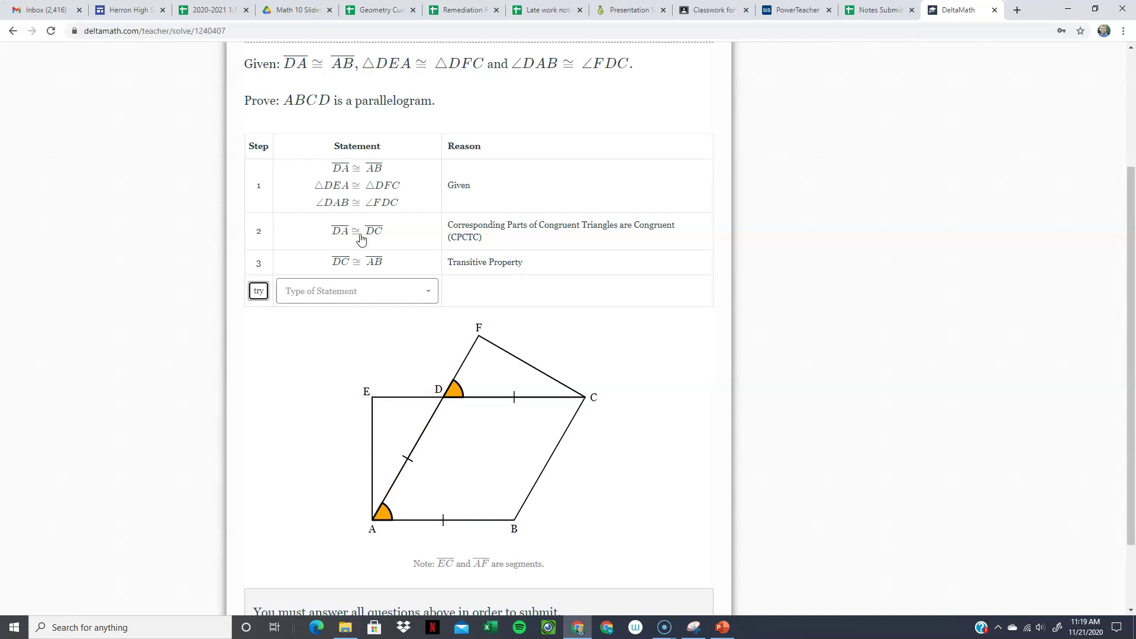
Step: Add the parallel segments statement DC ∥ AB, justified by a transversal forming congruent corresponding angles, and check the row
{"action": "left_click", "coordinate": [359, 290]}
{"action": "left_click", "coordinate": [346, 395]}
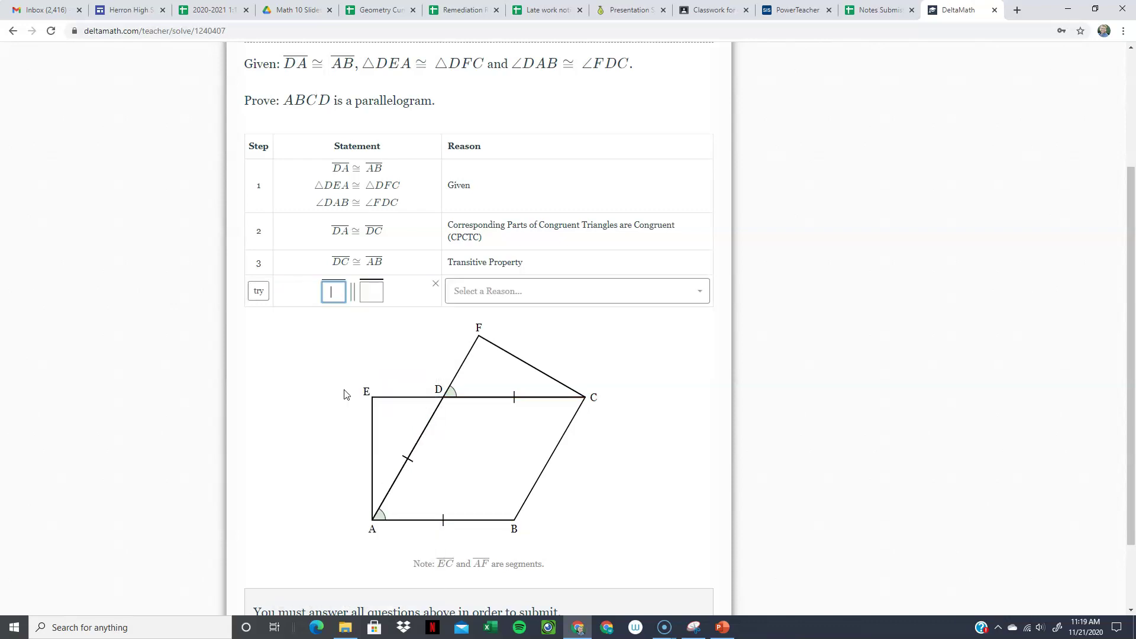
{"action": "type", "text": "DC"}
{"action": "left_click", "coordinate": [369, 290]}
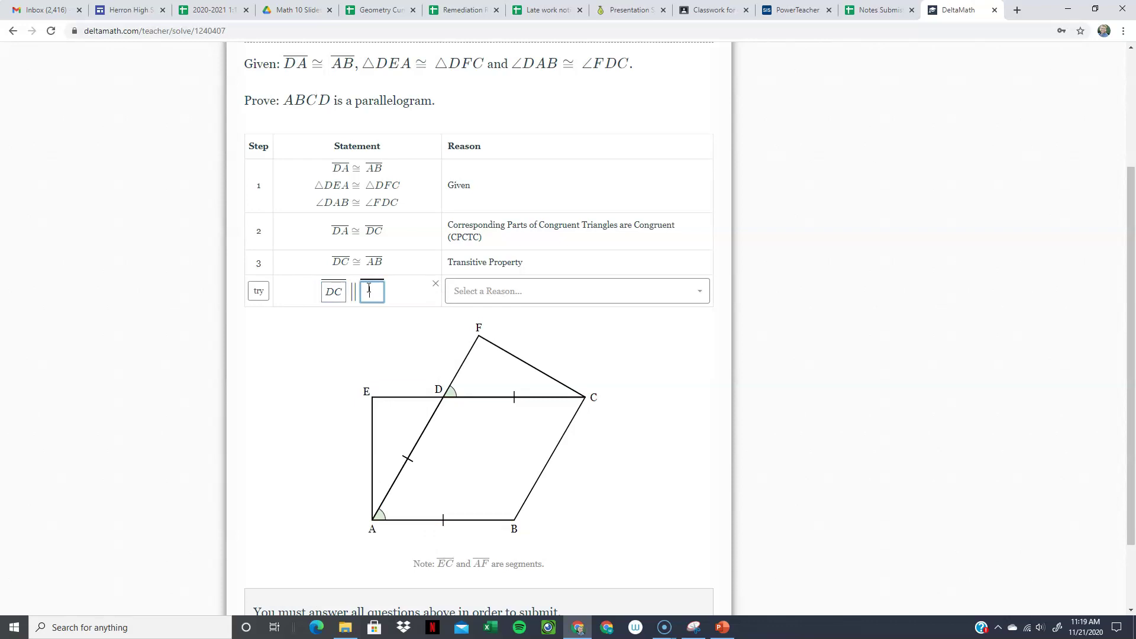
{"action": "type", "text": "AB"}
{"action": "left_click", "coordinate": [571, 297]}
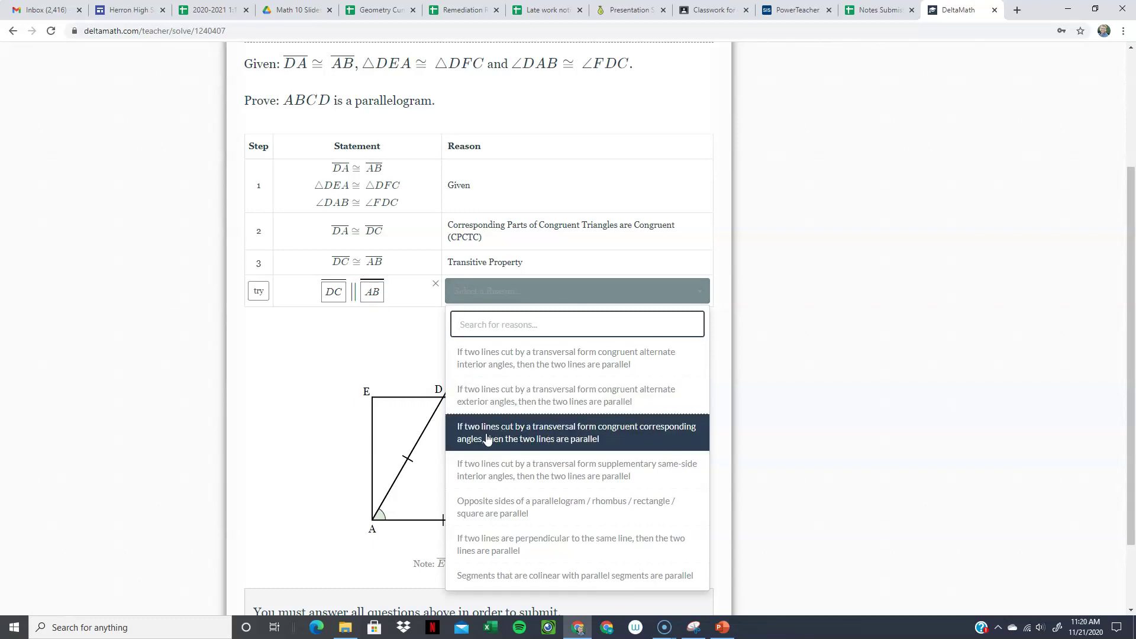
{"action": "left_click", "coordinate": [567, 442]}
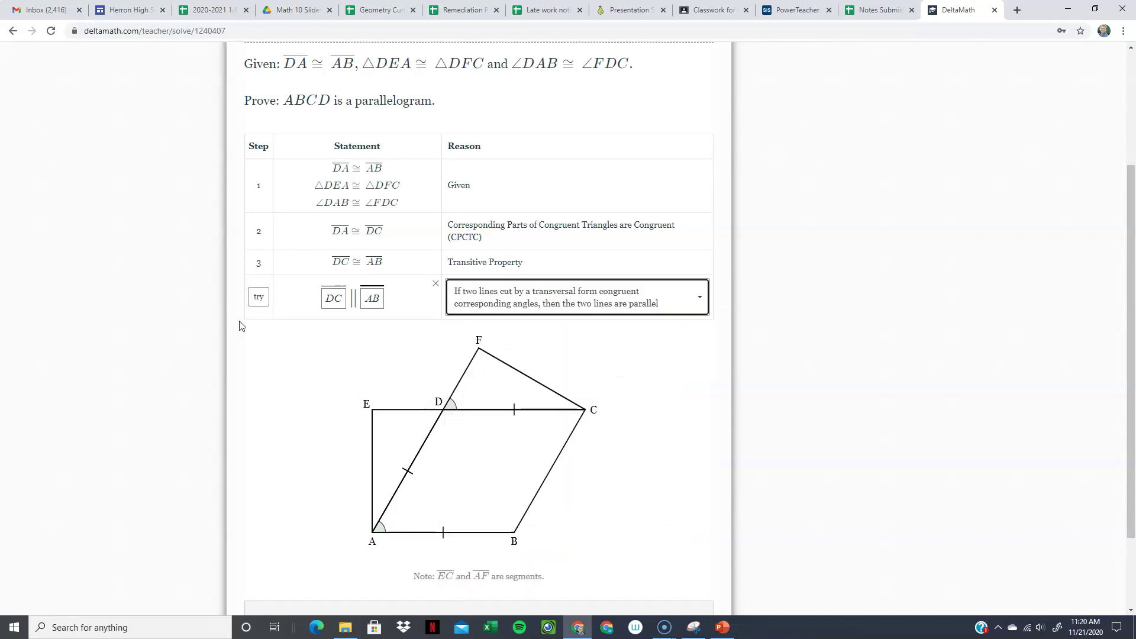
{"action": "left_click", "coordinate": [258, 302]}
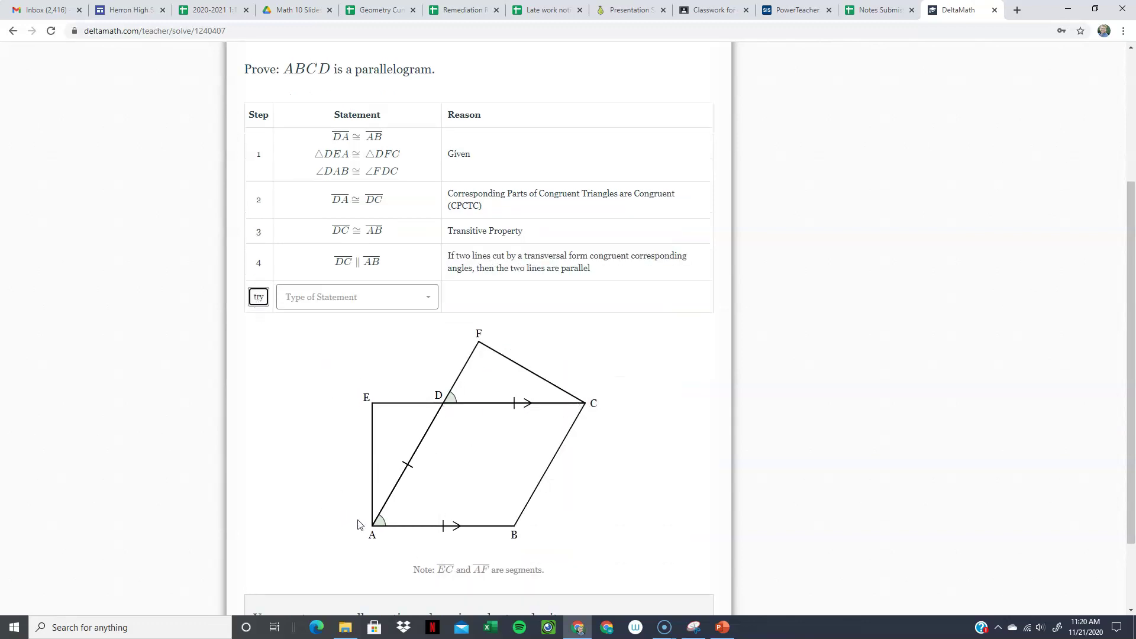
Step: Add a quadrilateral classification statement that ABCD is a parallelogram, and set the figure type in its reason to parallelogram
{"action": "left_click", "coordinate": [328, 303]}
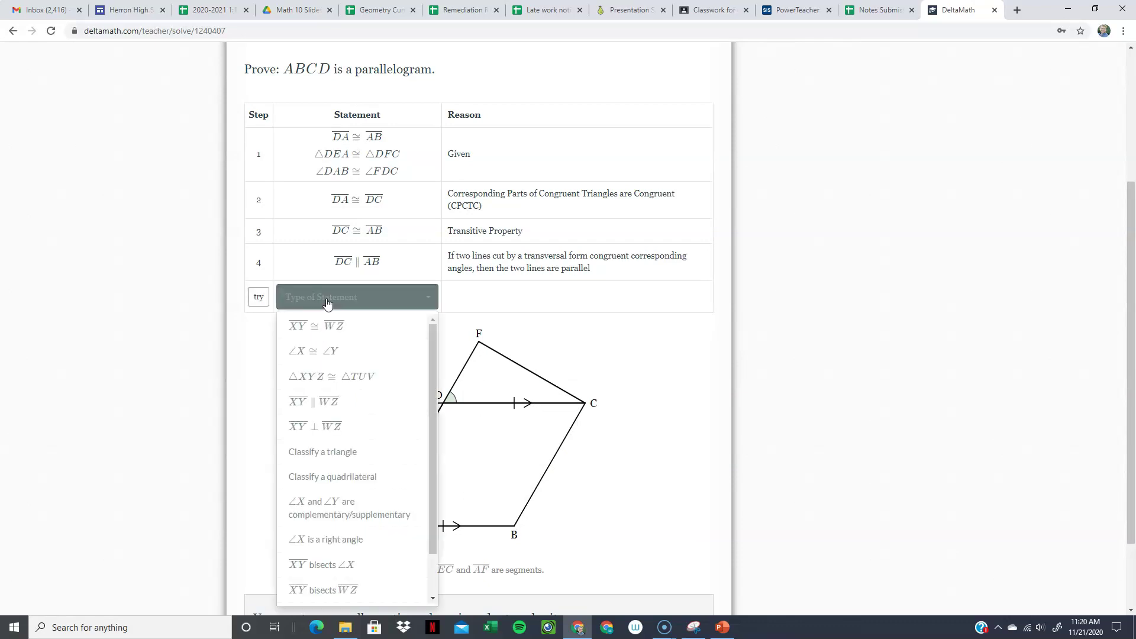
{"action": "left_click", "coordinate": [355, 479]}
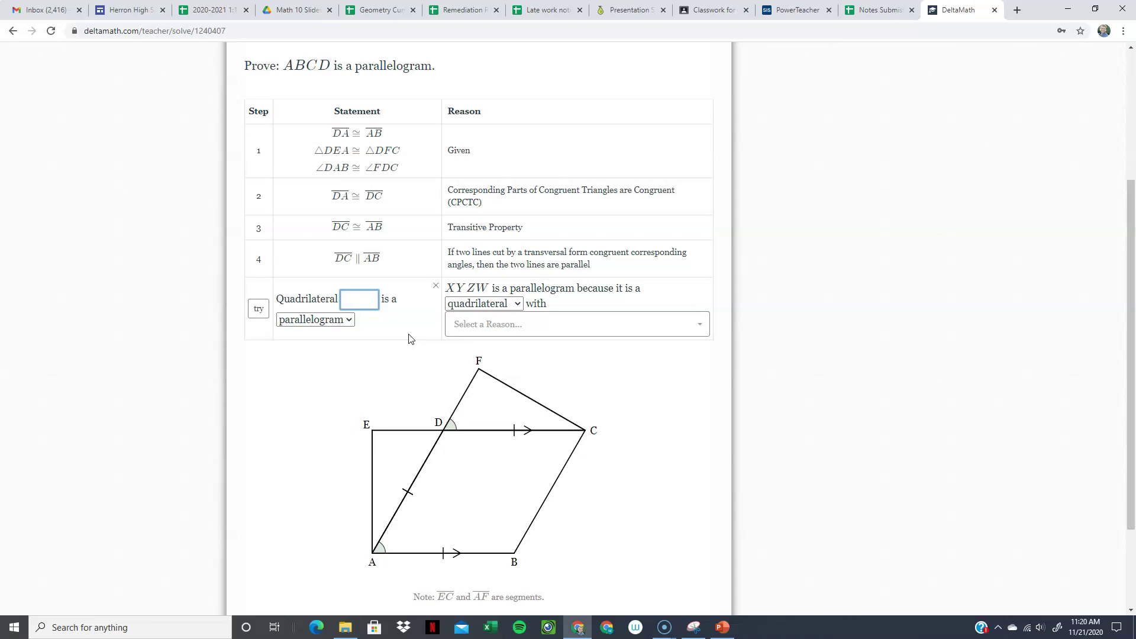
{"action": "type", "text": "ABCD"}
{"action": "left_click", "coordinate": [503, 304]}
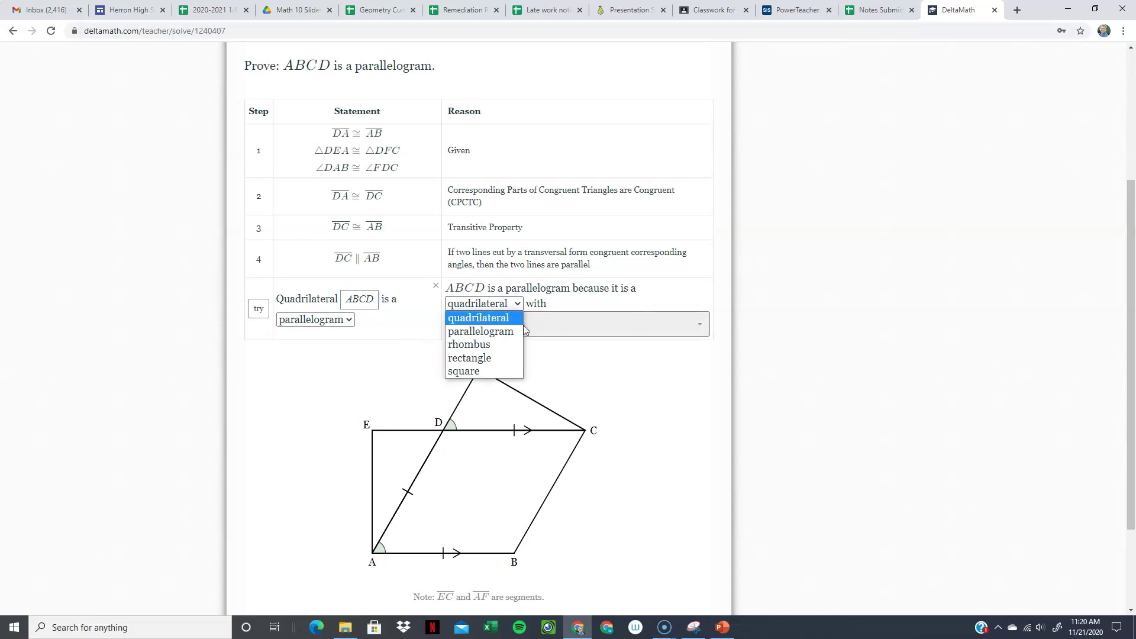
{"action": "left_click", "coordinate": [509, 331]}
Step: Try to check the ABCD parallelogram row without a selected reason, and dismiss the notice
{"action": "left_click", "coordinate": [573, 327]}
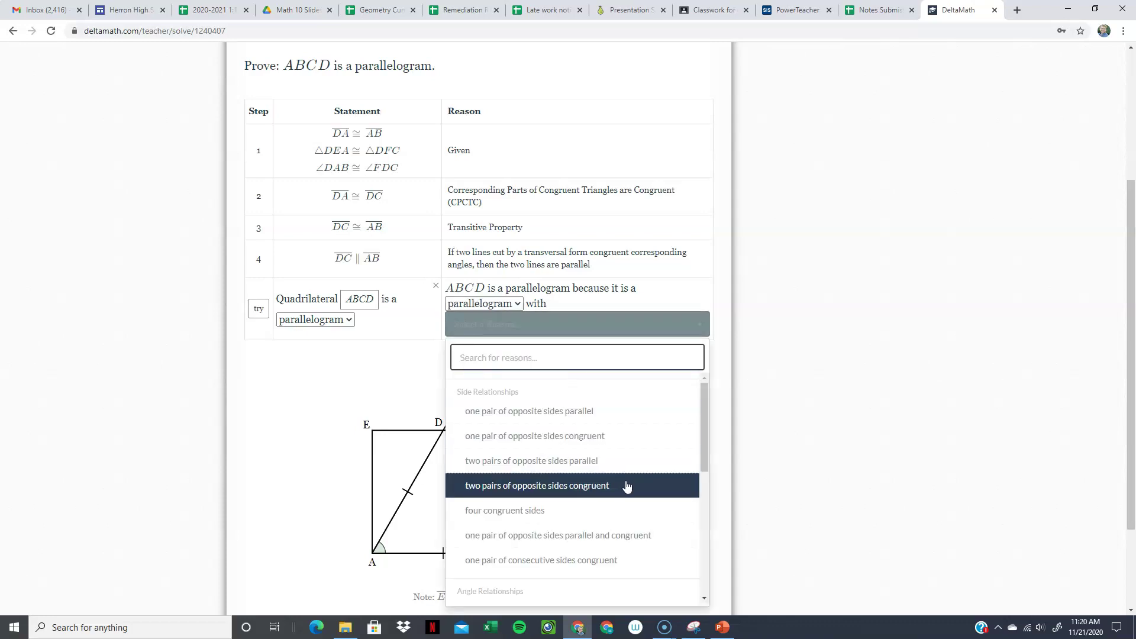
{"action": "left_click", "coordinate": [586, 542]}
{"action": "left_click", "coordinate": [259, 308]}
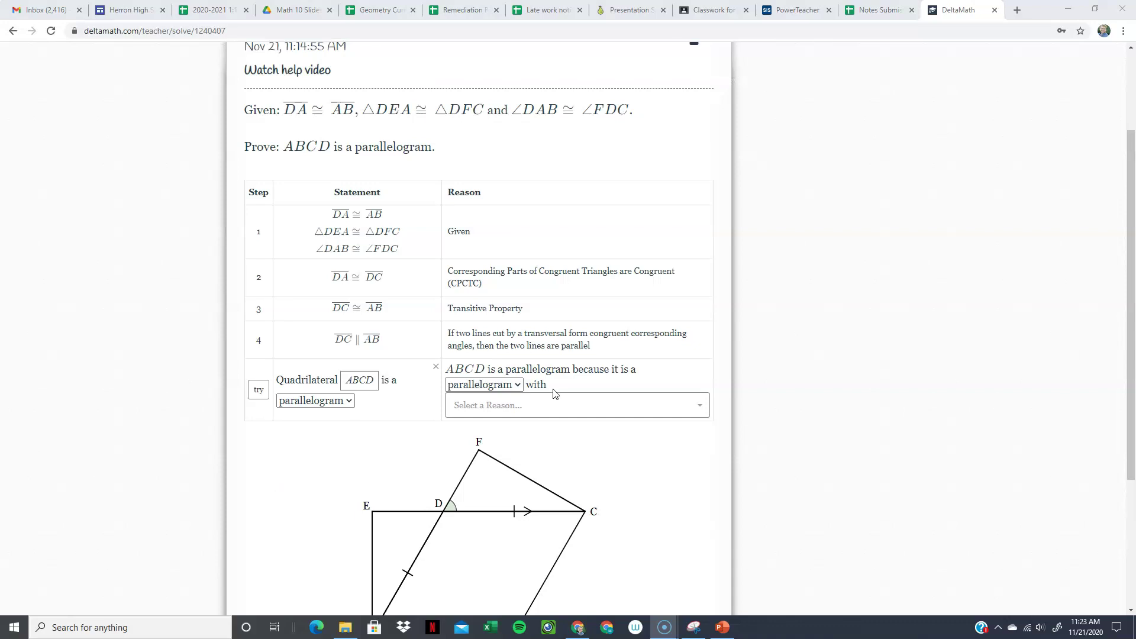
{"action": "scroll", "coordinate": [554, 394], "scroll_direction": "up", "scroll_amount": 2}
{"action": "scroll", "coordinate": [300, 363], "scroll_direction": "down", "scroll_amount": 3}
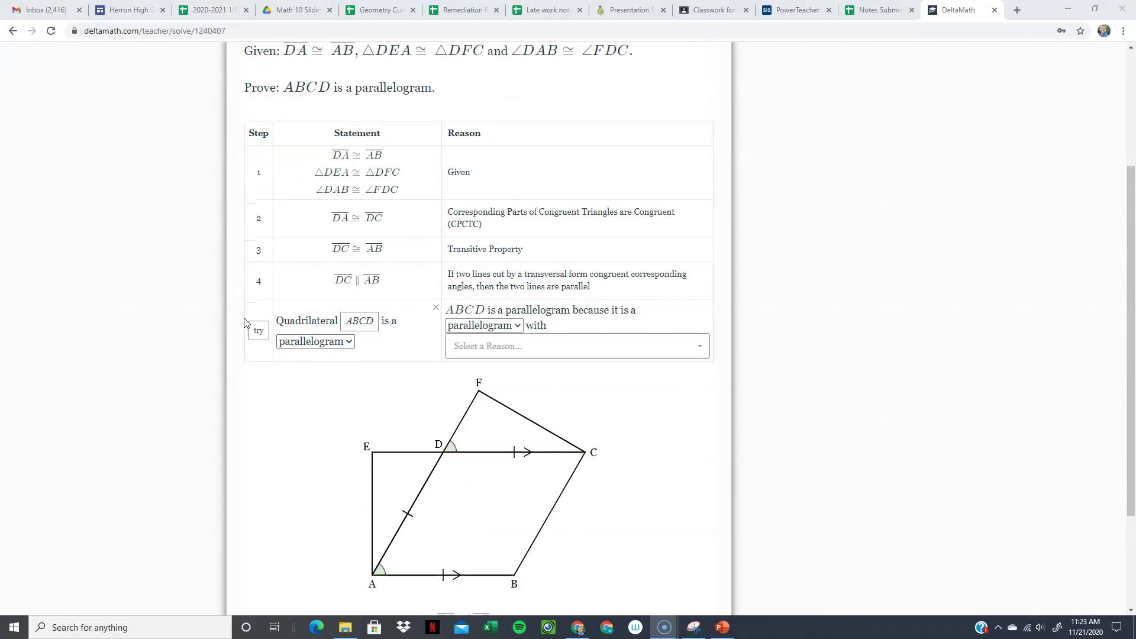
{"action": "left_click", "coordinate": [258, 334]}
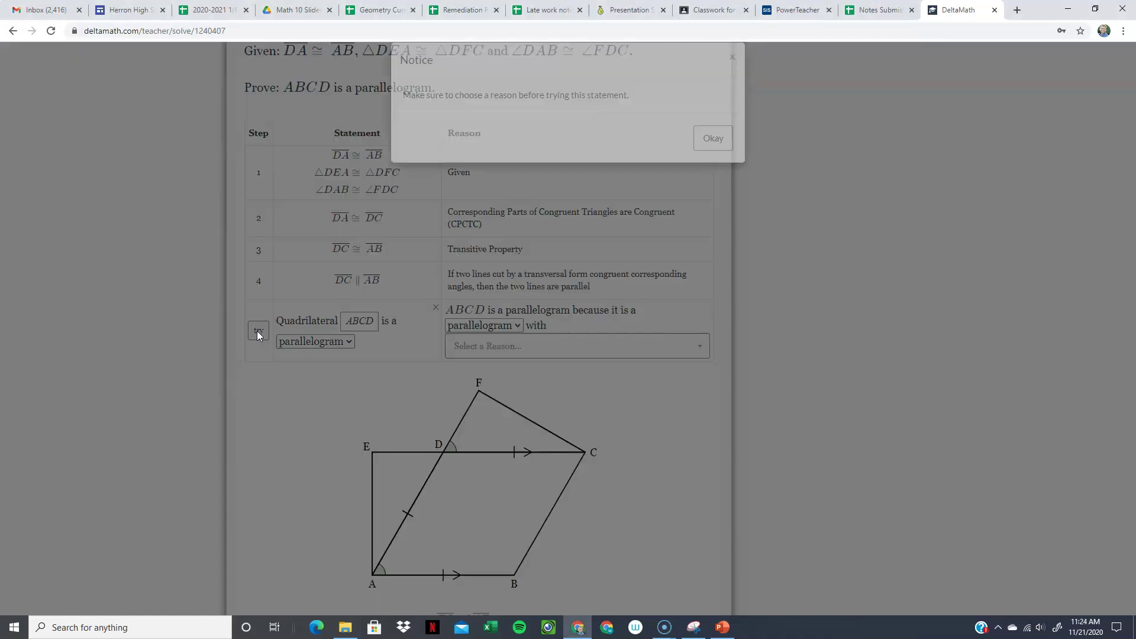
{"action": "left_click", "coordinate": [710, 164]}
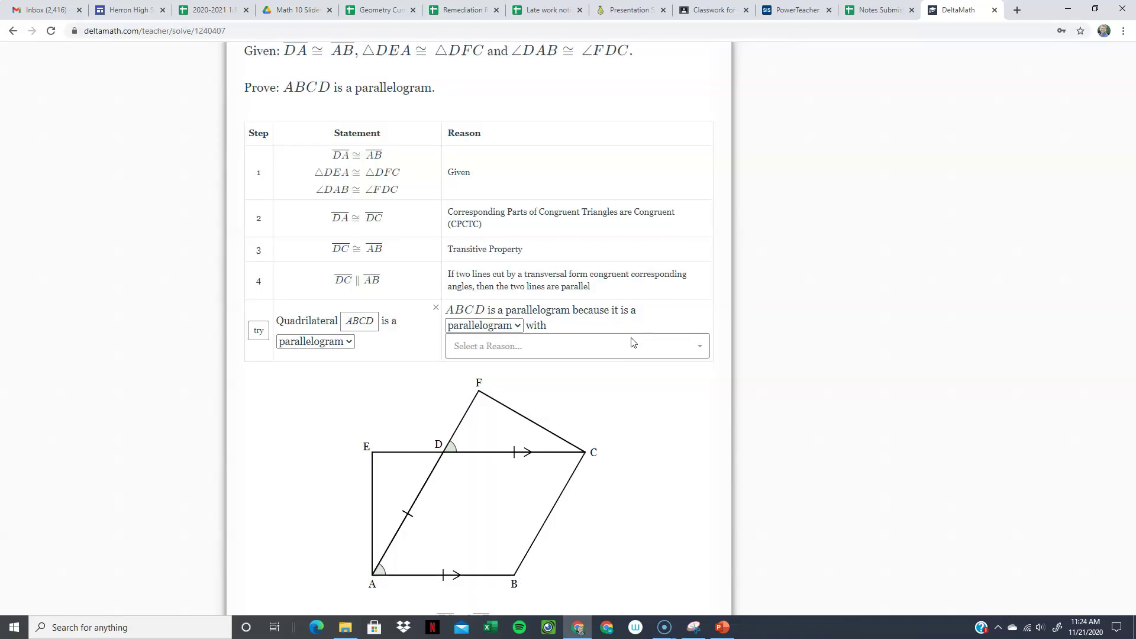
Step: Set the parallelogram statement's reason to "one pair of opposite sides parallel and congruent", check the row, and dismiss the notice
{"action": "left_click", "coordinate": [600, 356]}
{"action": "scroll", "coordinate": [589, 467], "scroll_direction": "down", "scroll_amount": 1}
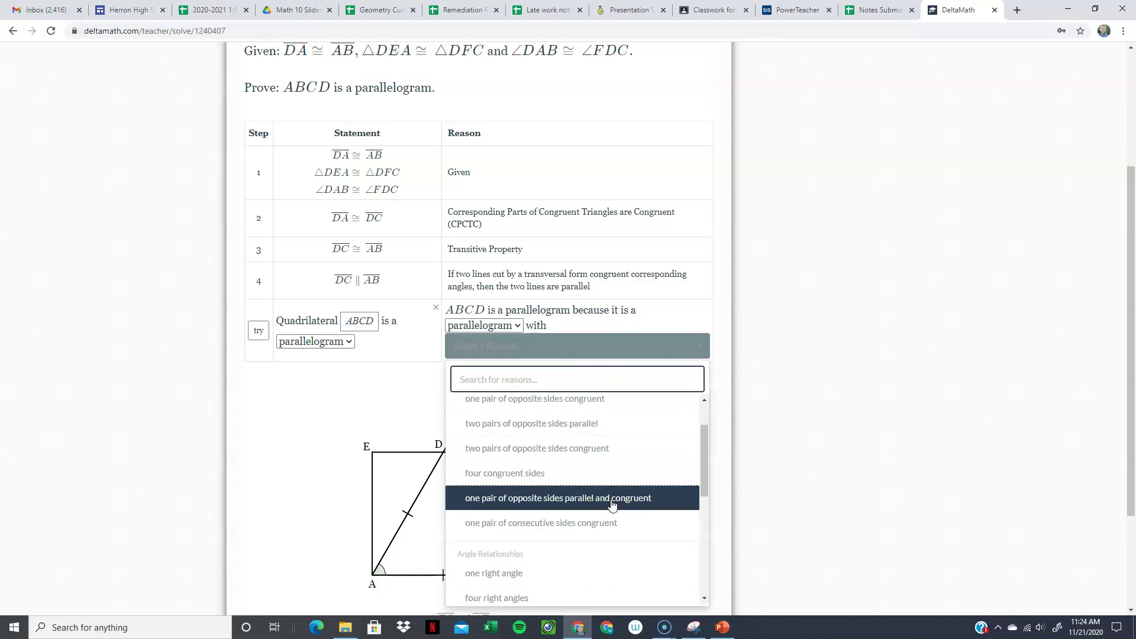
{"action": "left_click", "coordinate": [613, 499]}
{"action": "left_click", "coordinate": [259, 340]}
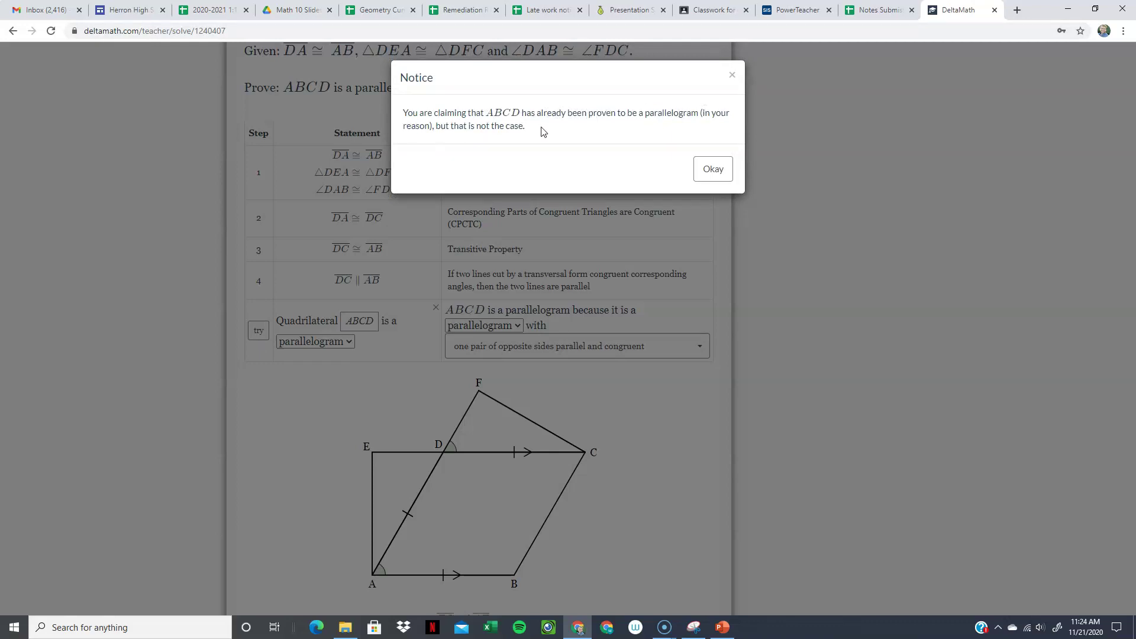
{"action": "left_click", "coordinate": [732, 75]}
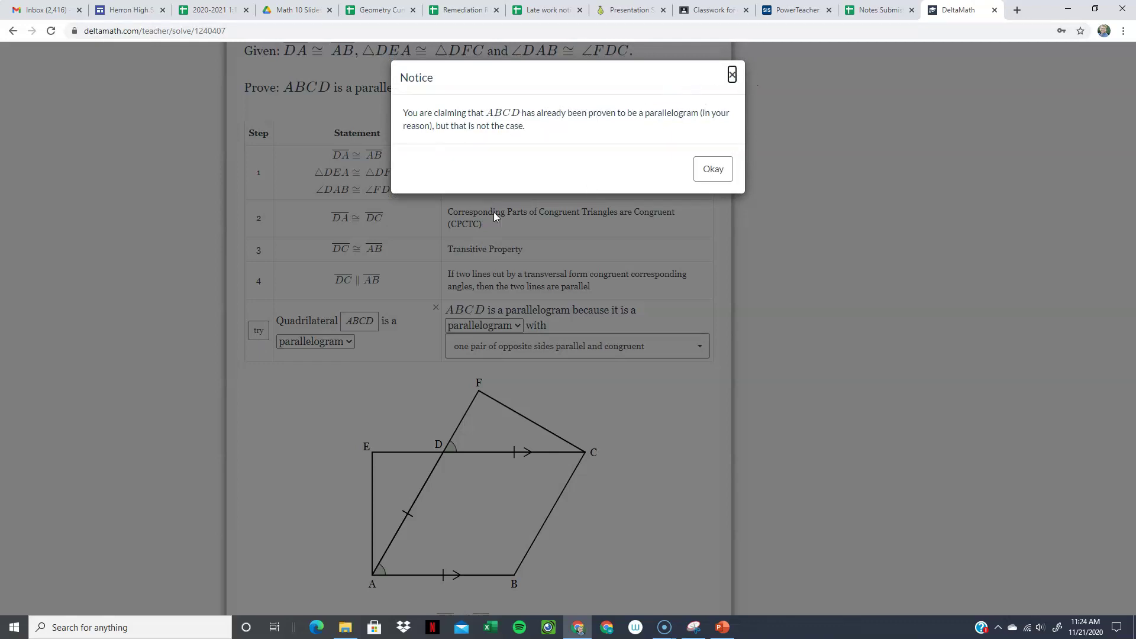